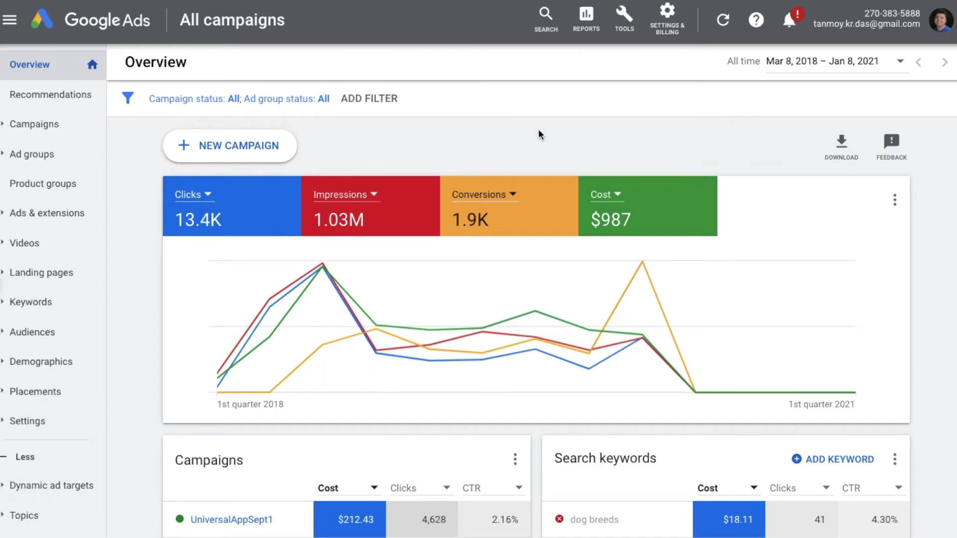
Start a new campaign with the Sales goal and the Discovery campaign type.
left_click(249, 145)
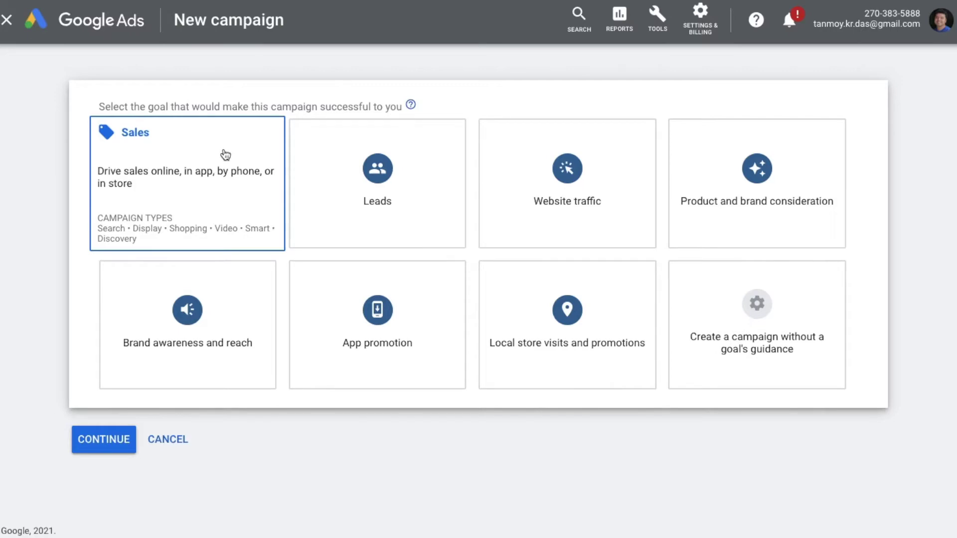
left_click(228, 199)
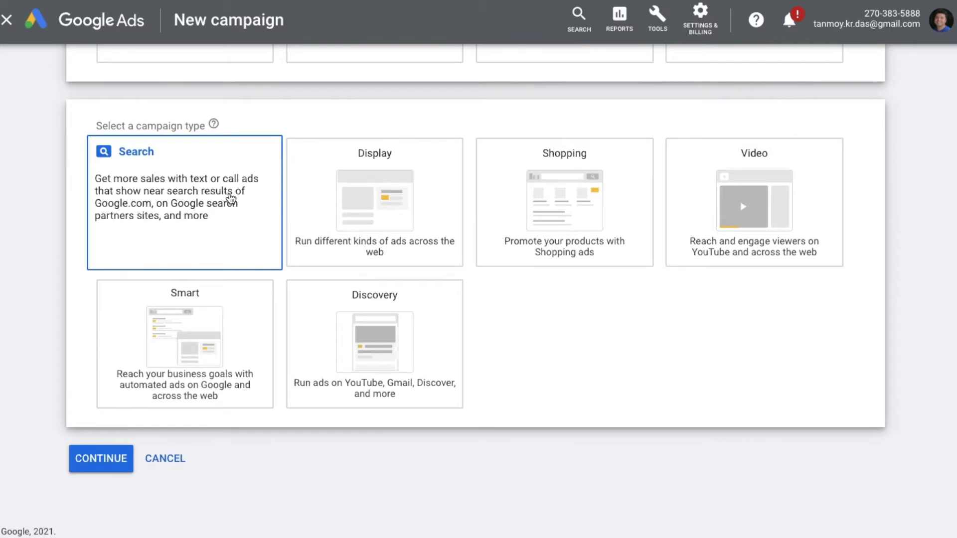
mouse_move(339, 317)
left_click(382, 334)
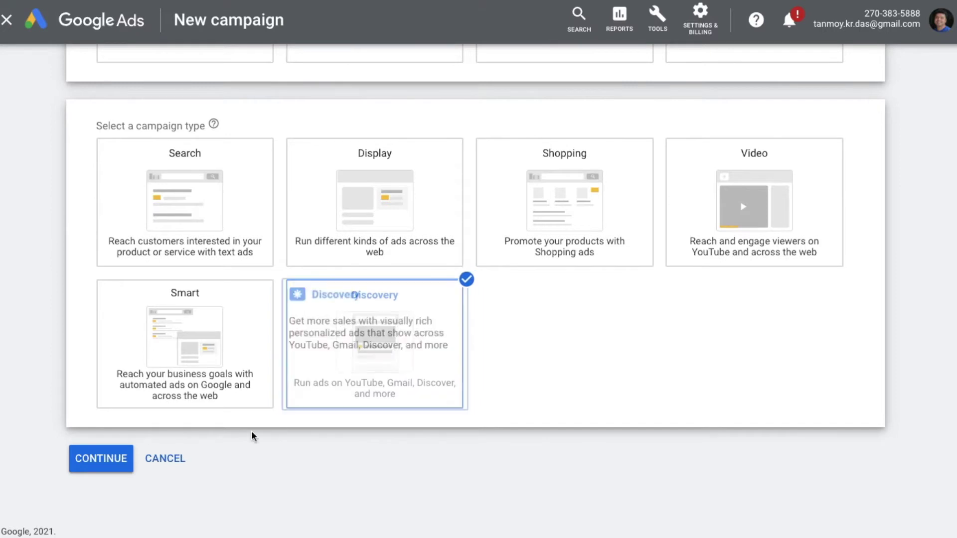
left_click(110, 464)
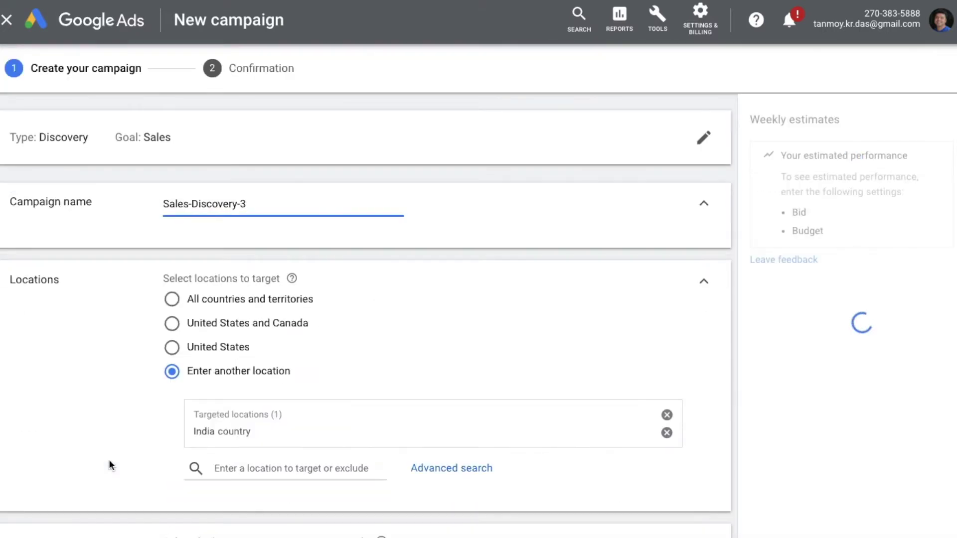
Replace the default campaign name with DiscoveryJan10.
key("BackSpace")
key("BackSpace")
key("BackSpace")
key("BackSpace")
key("BackSpace")
key("BackSpace")
key("BackSpace")
key("BackSpace")
key("BackSpace")
key("BackSpace")
key("BackSpace")
key("BackSpace")
key("BackSpace")
key("BackSpace")
key("BackSpace")
key("BackSpace")
key("BackSpace")
type("DiscoveryJan")
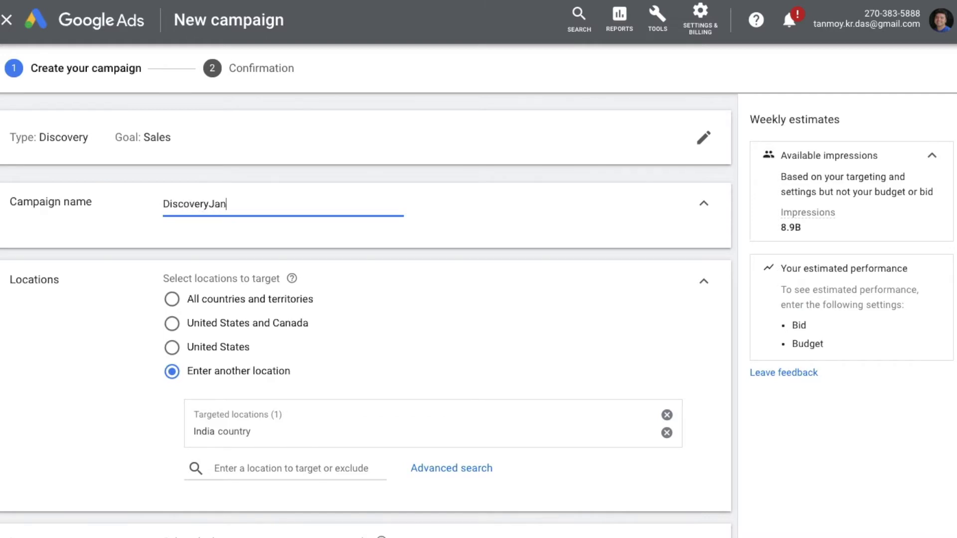
type("10")
Remove Hindi from the campaign's target languages, keeping English.
scroll(425, 402, "down", 3)
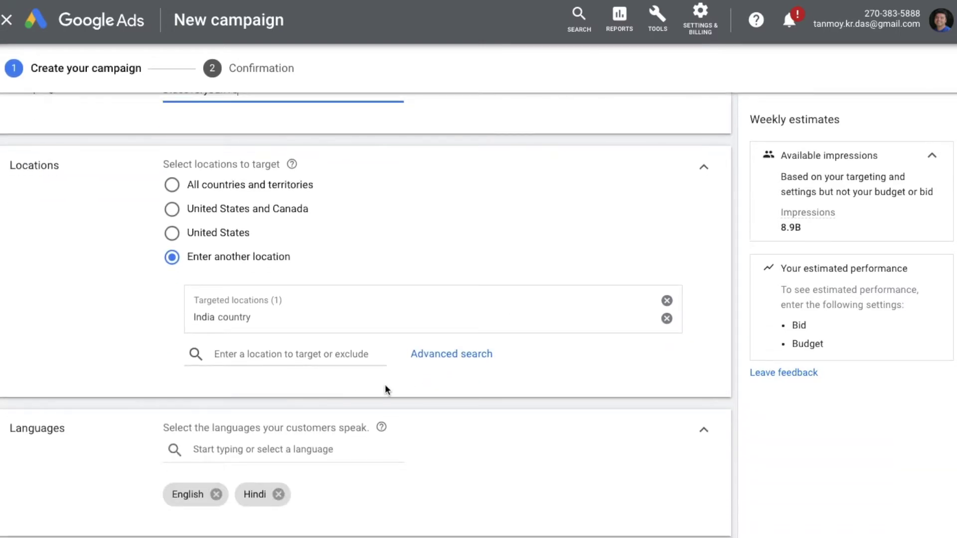
scroll(385, 387, "down", 3)
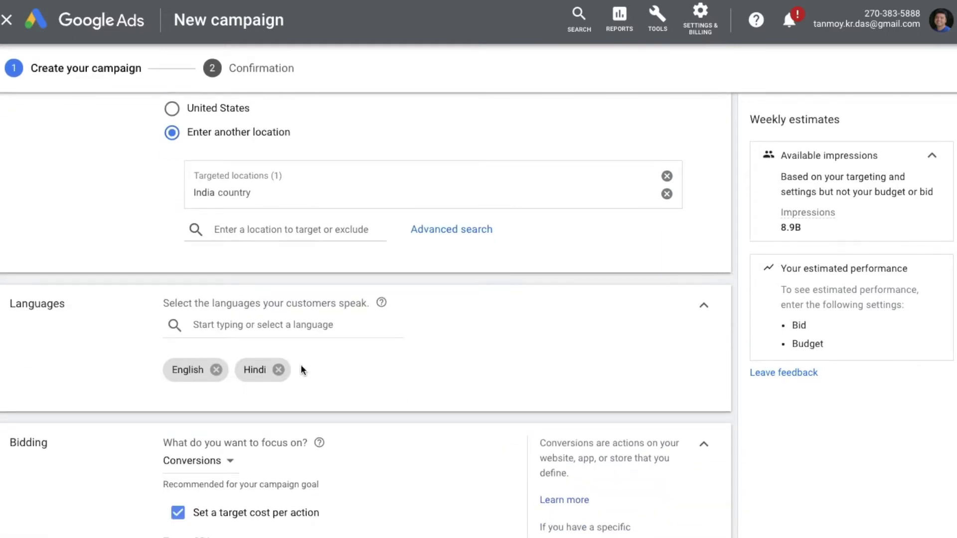
left_click(278, 370)
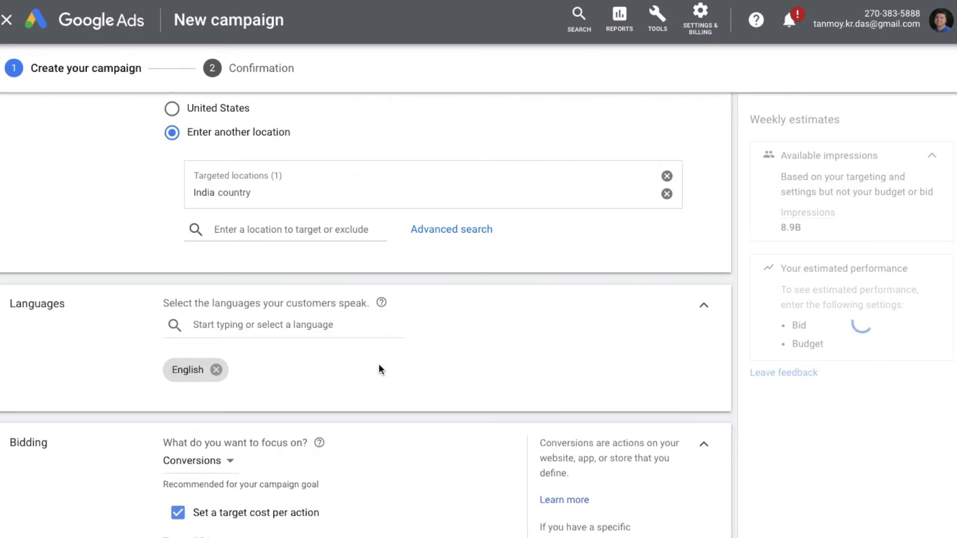
Set the target CPA in the bidding section to $0.01.
scroll(380, 368, "down", 5)
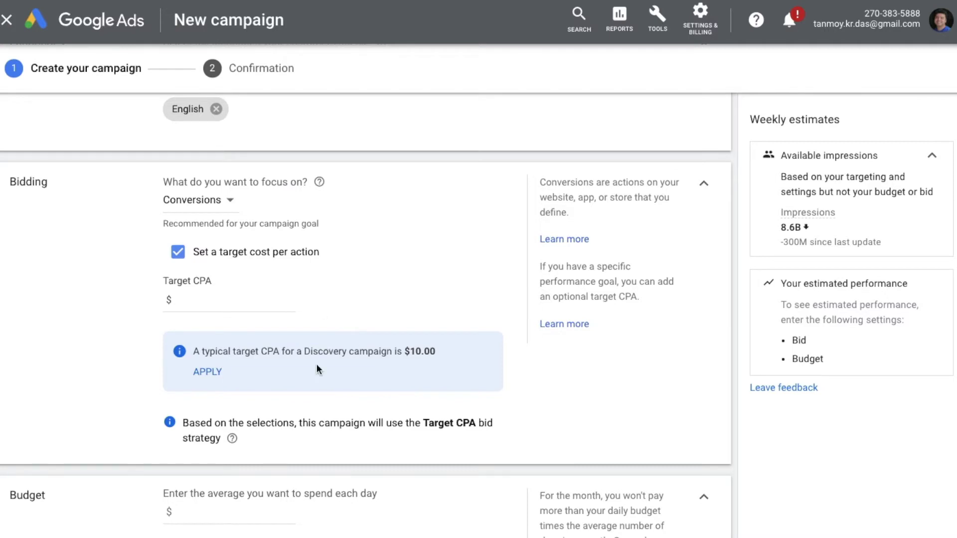
left_click(241, 299)
type(".01")
Set the campaign's average daily budget to $1.00.
scroll(123, 386, "down", 4)
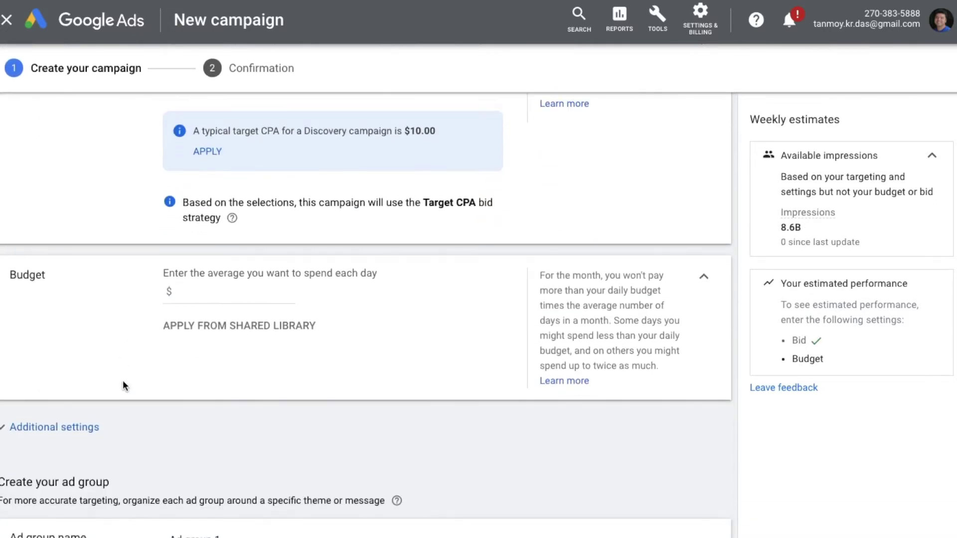
left_click(217, 291)
type("1")
left_click(92, 340)
Expand the campaign's additional settings and review the ad schedule options.
scroll(235, 381, "down", 2)
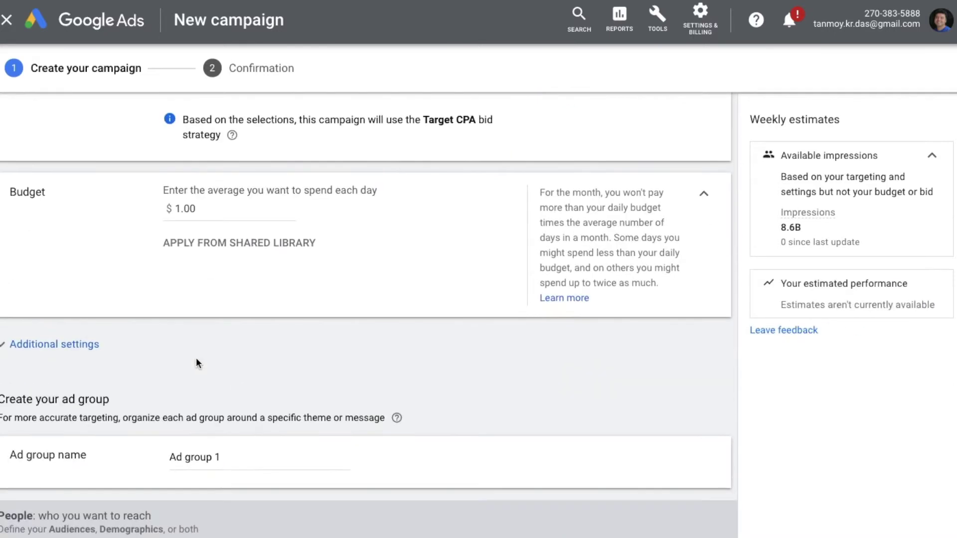
left_click(84, 348)
scroll(361, 359, "down", 1)
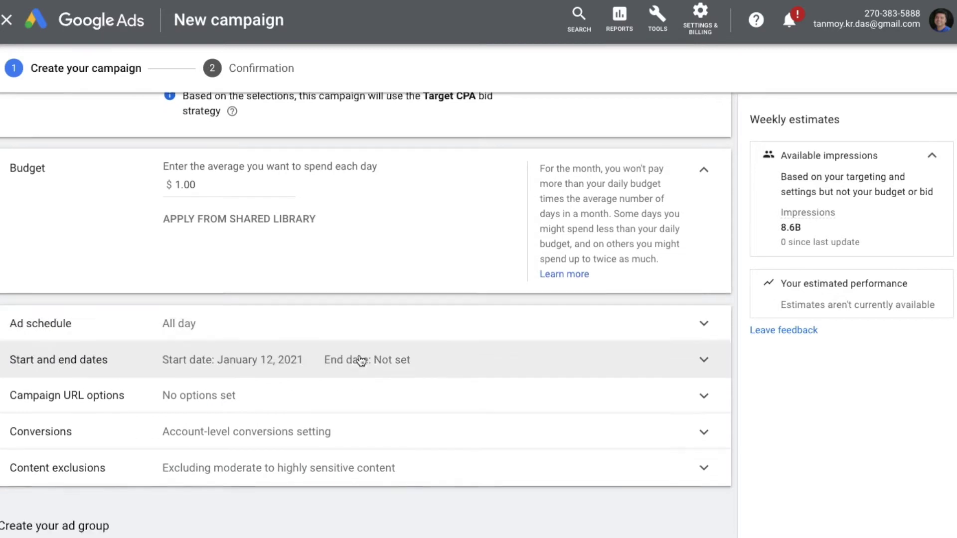
scroll(360, 360, "down", 1)
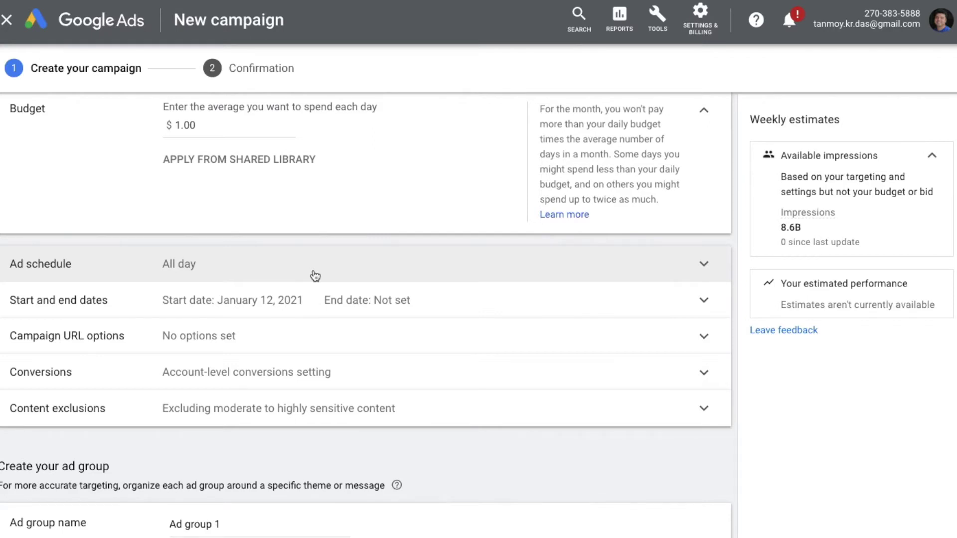
left_click(315, 275)
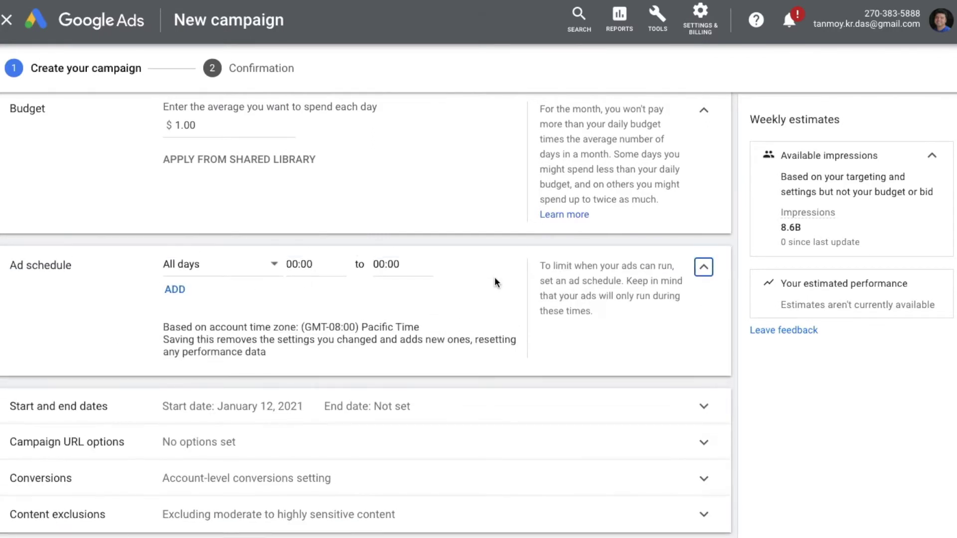
left_click(705, 271)
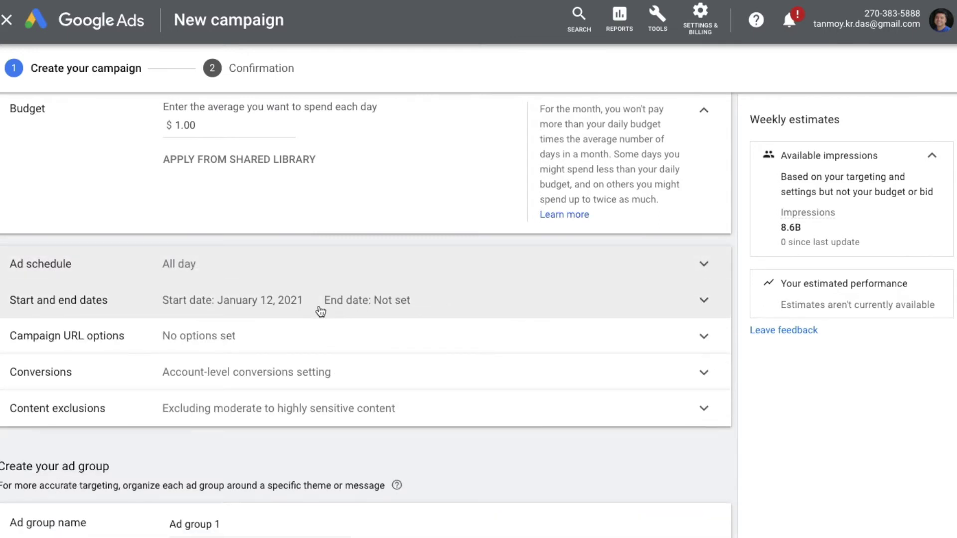
Set the campaign's end date to Feb 28, 2021, and collapse the date settings.
left_click(320, 310)
scroll(393, 374, "down", 2)
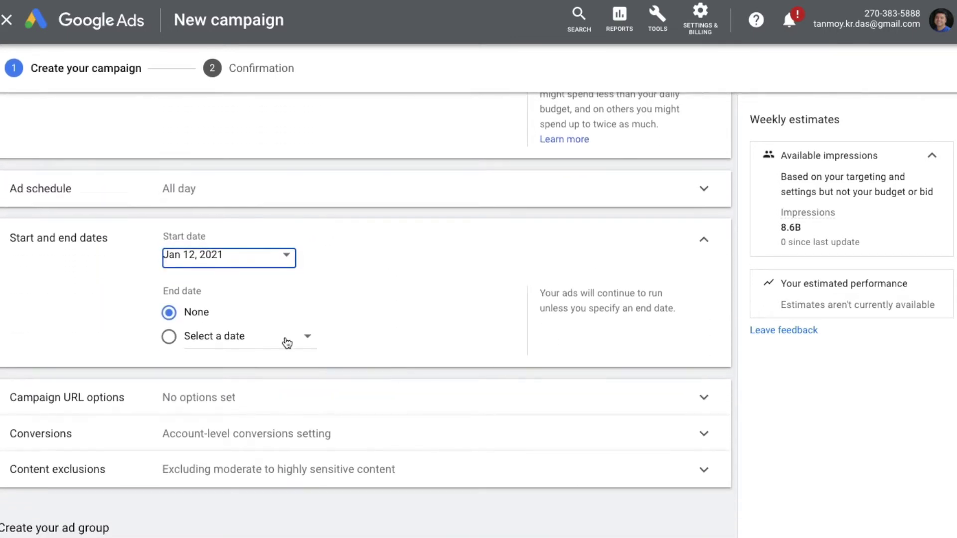
left_click(244, 338)
scroll(302, 300, "down", 3)
left_click(196, 310)
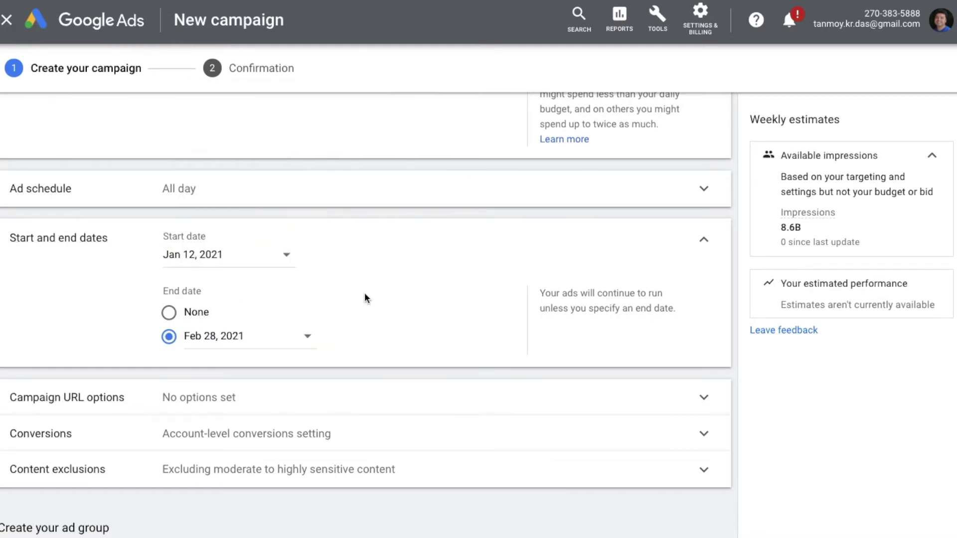
left_click(702, 240)
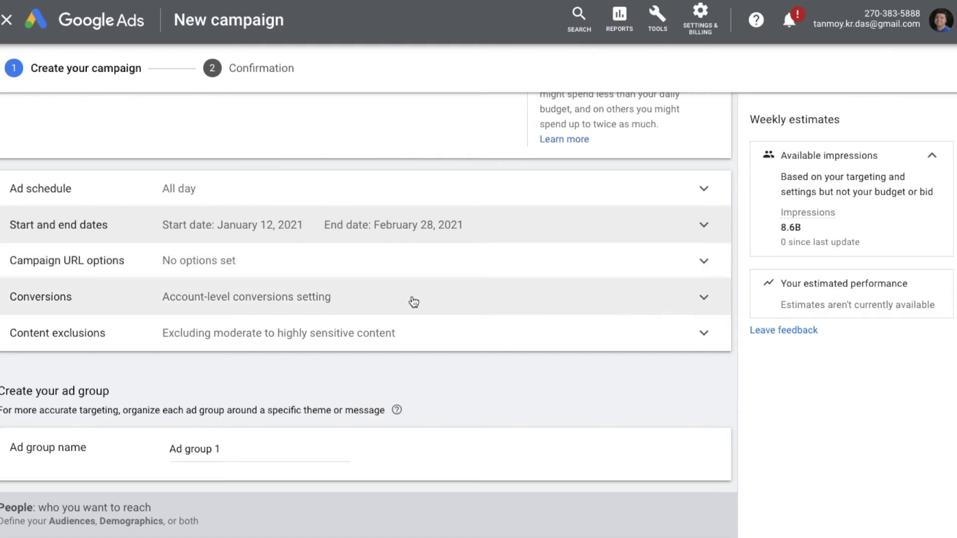
Review the campaign's conversions setting and content exclusions.
left_click(411, 299)
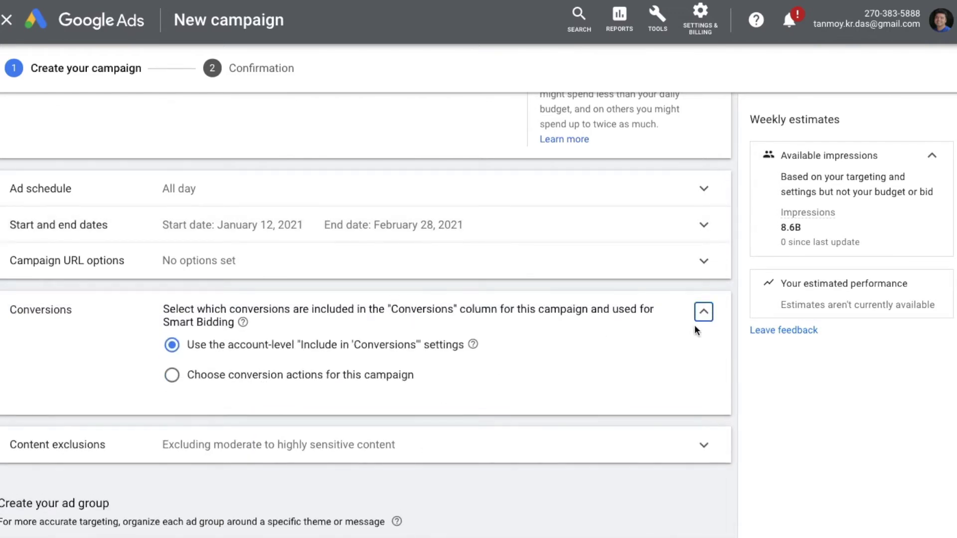
left_click(704, 312)
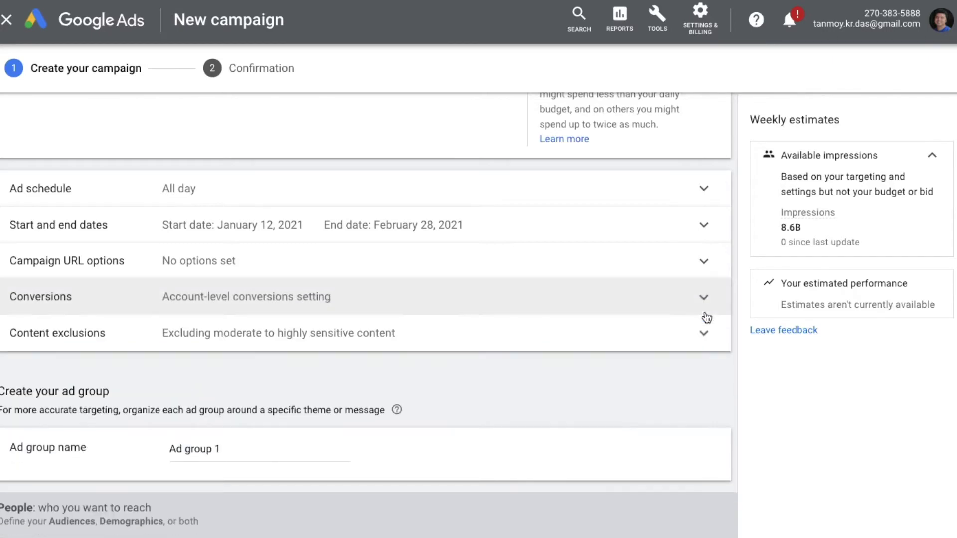
left_click(343, 344)
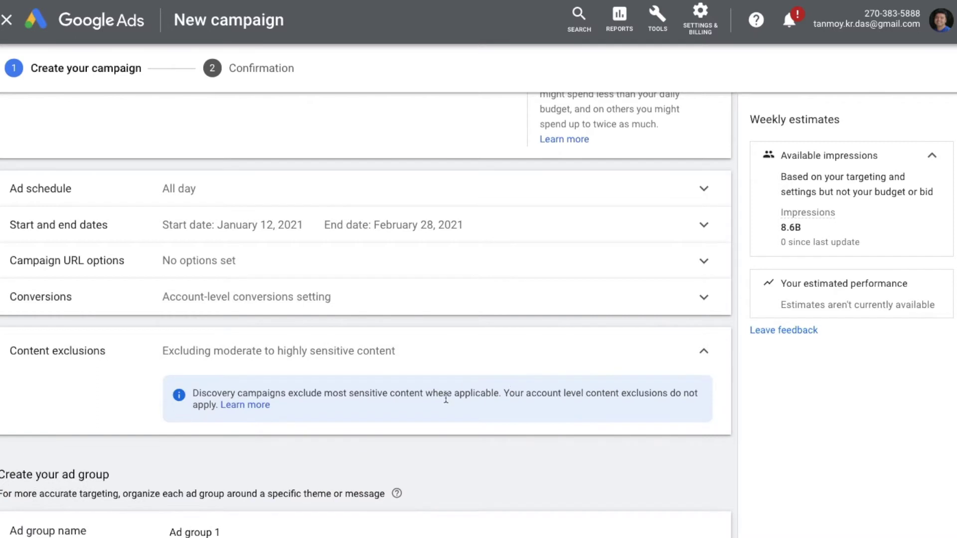
scroll(445, 399, "down", 2)
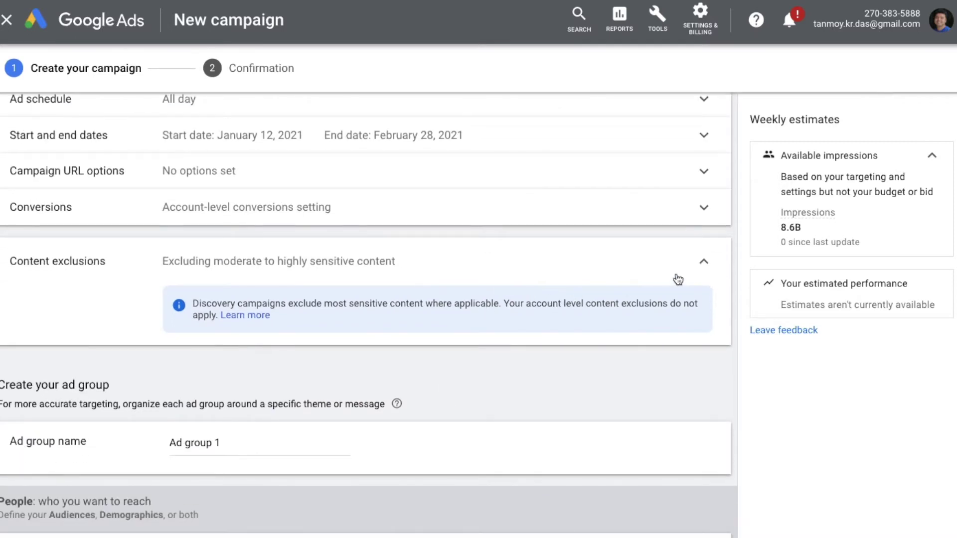
left_click(704, 262)
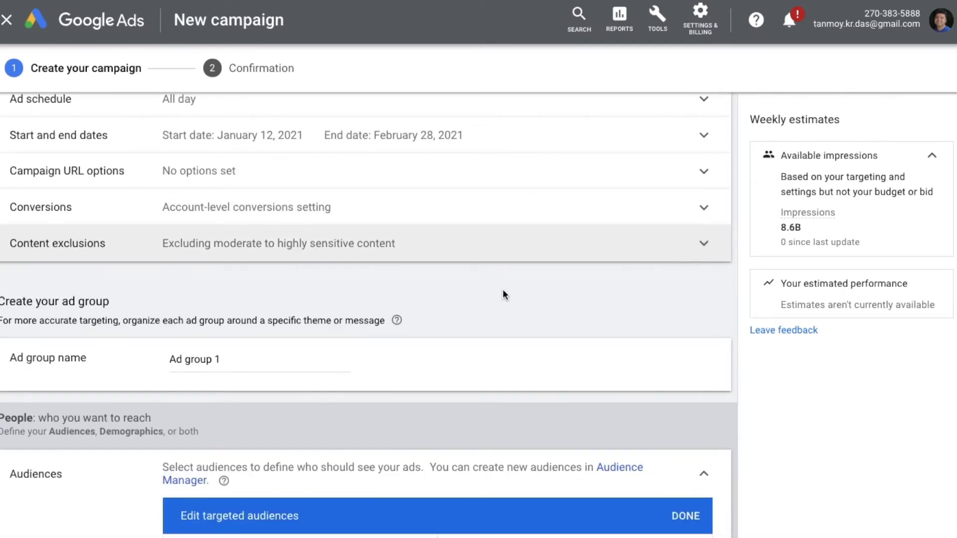
Rename the ad group as Ad group12345.
scroll(454, 309, "down", 3)
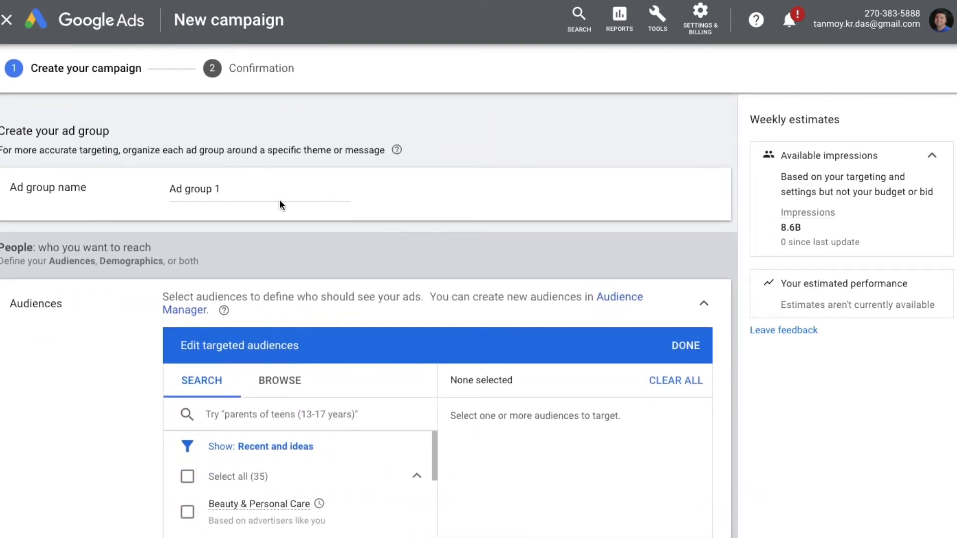
left_click(245, 185)
key("BackSpace")
type("12345")
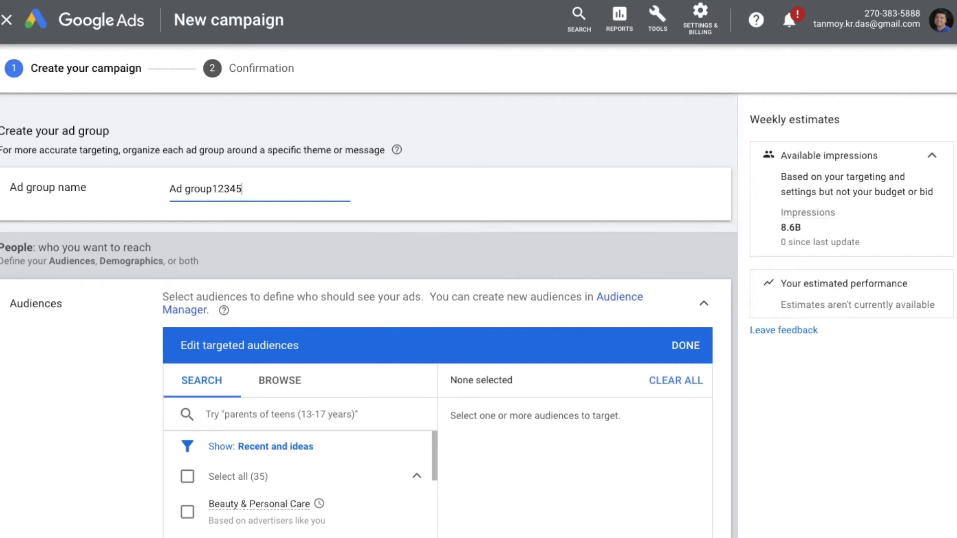
Browse the audience categories and target the in-market audiences Beauty & Personal Care and Business Services.
scroll(100, 368, "down", 2)
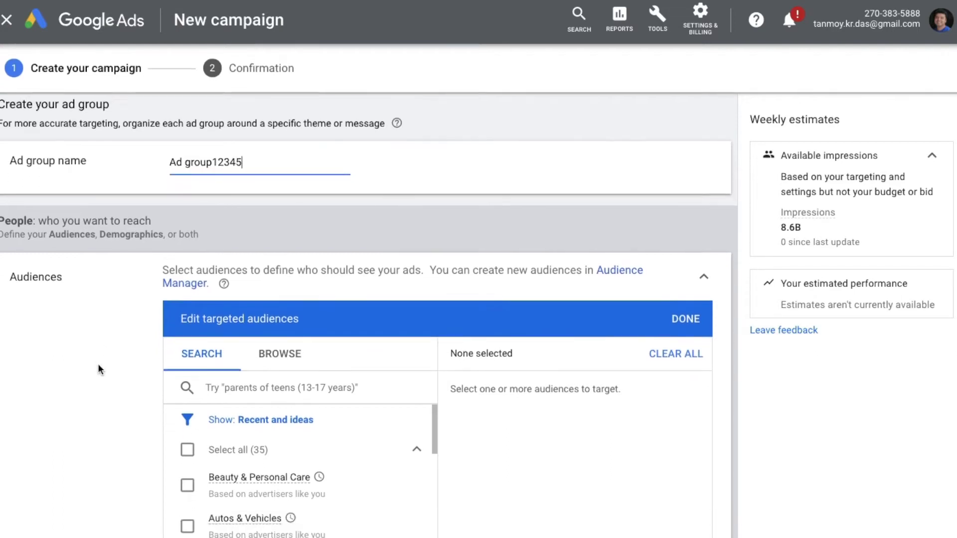
scroll(97, 369, "down", 1)
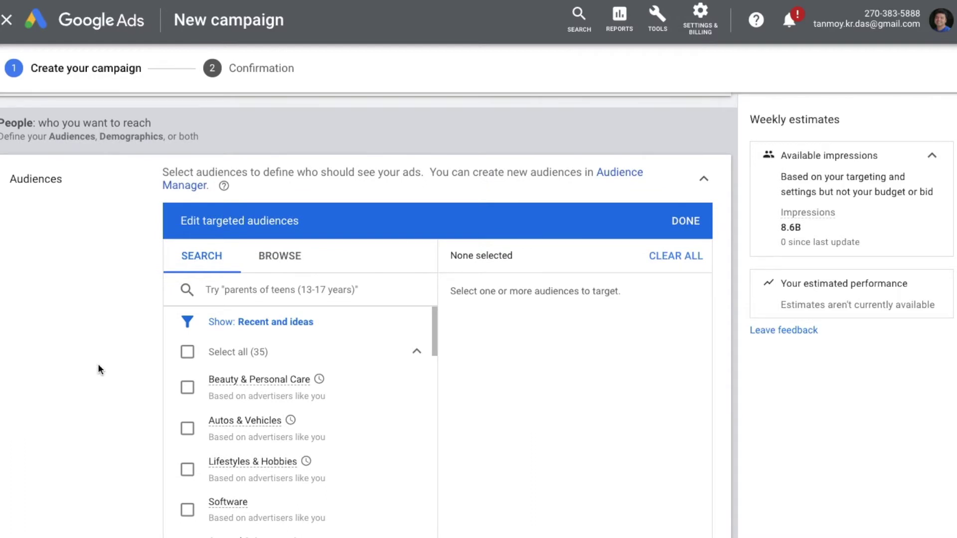
left_click(301, 263)
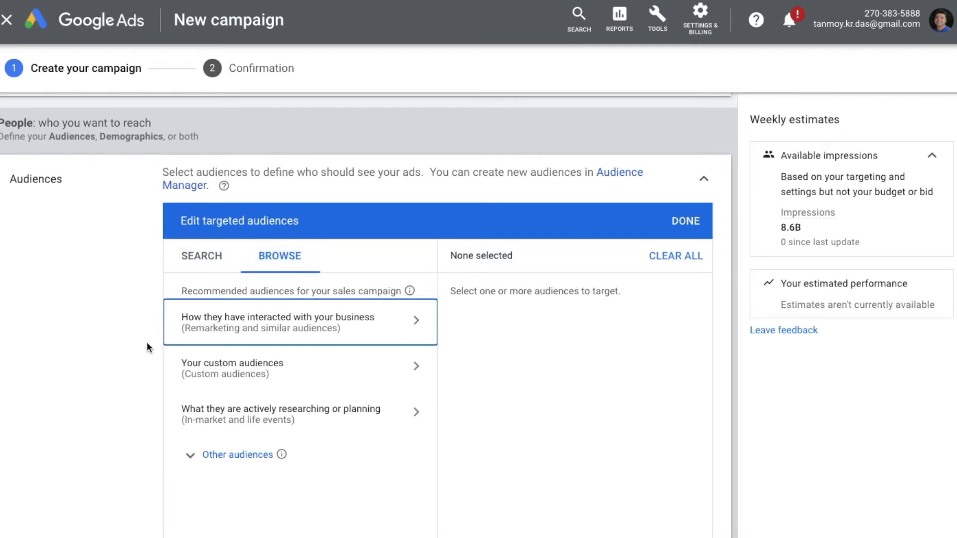
left_click(221, 456)
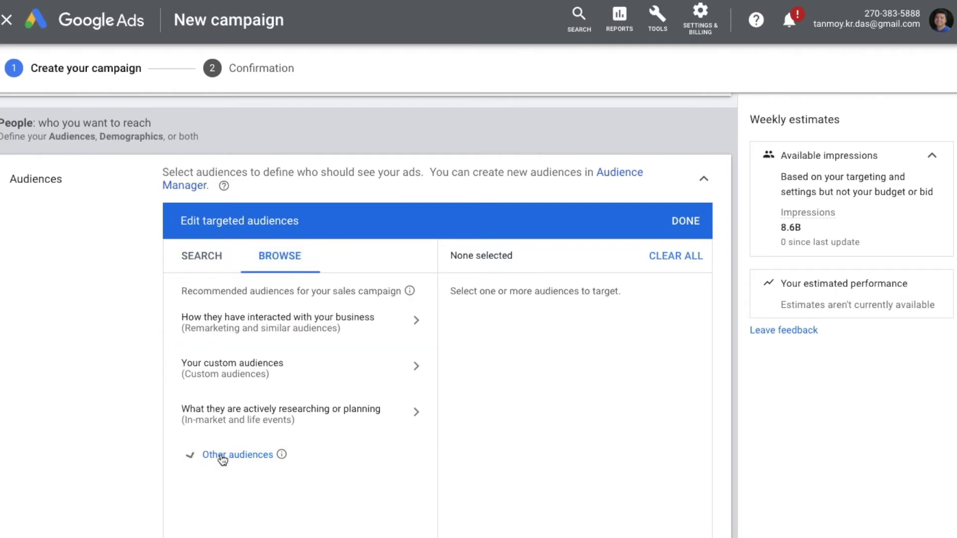
scroll(116, 455, "down", 2)
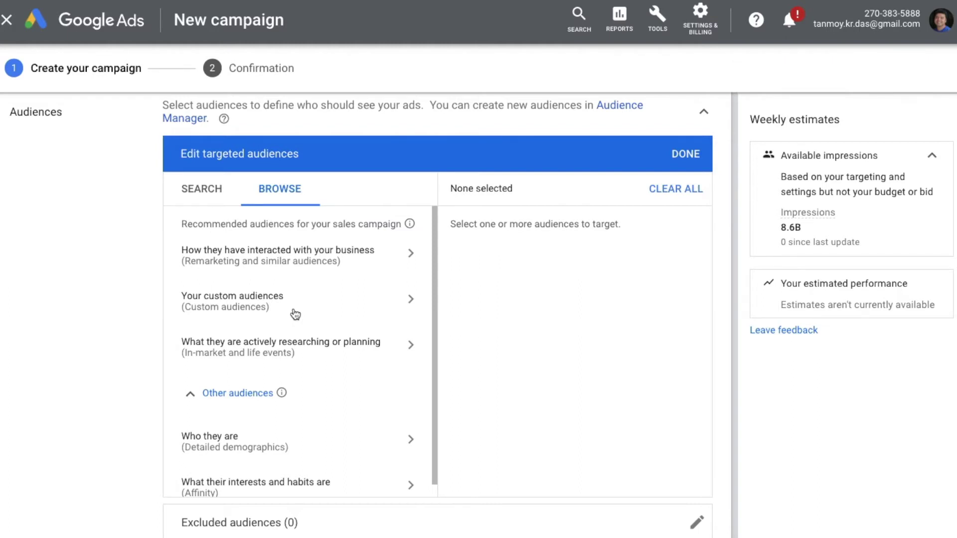
left_click(326, 353)
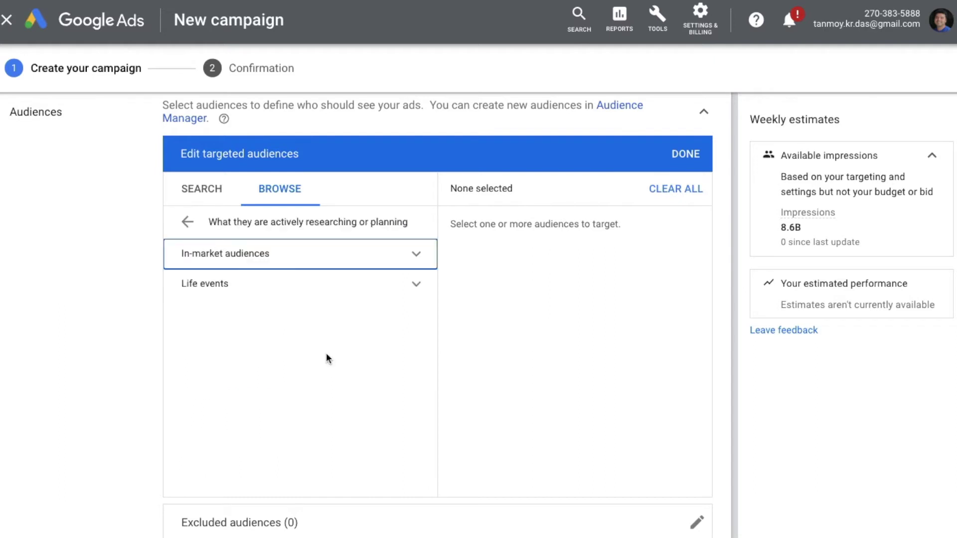
left_click(417, 260)
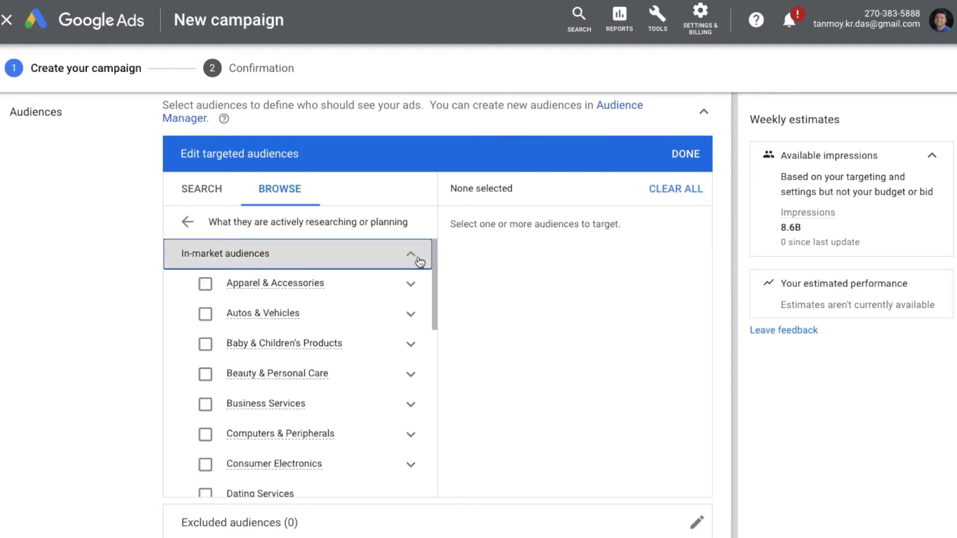
left_click(206, 378)
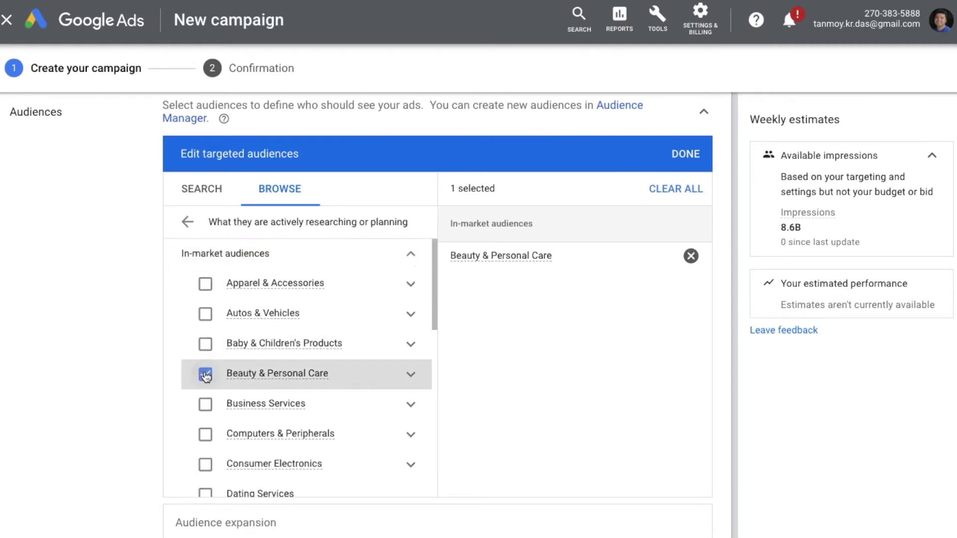
left_click(206, 408)
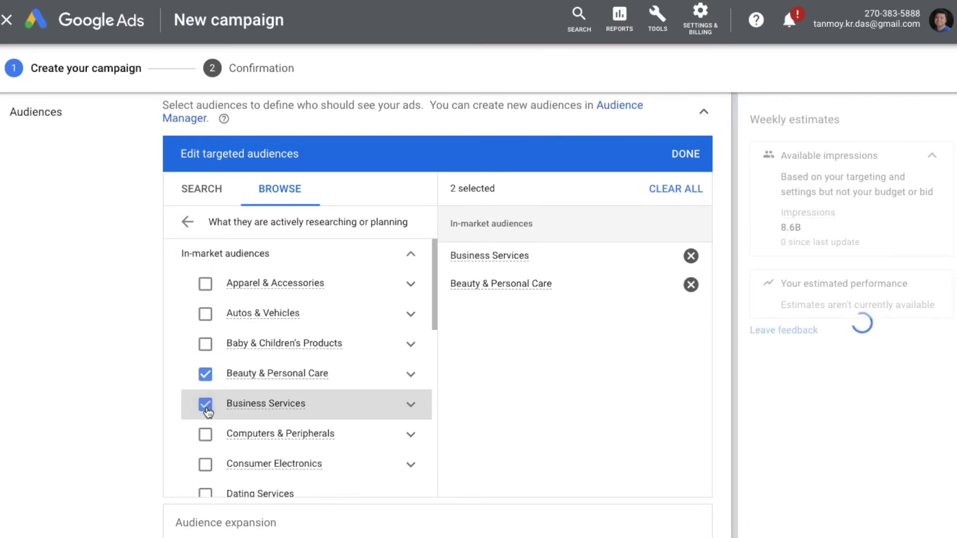
left_click(188, 223)
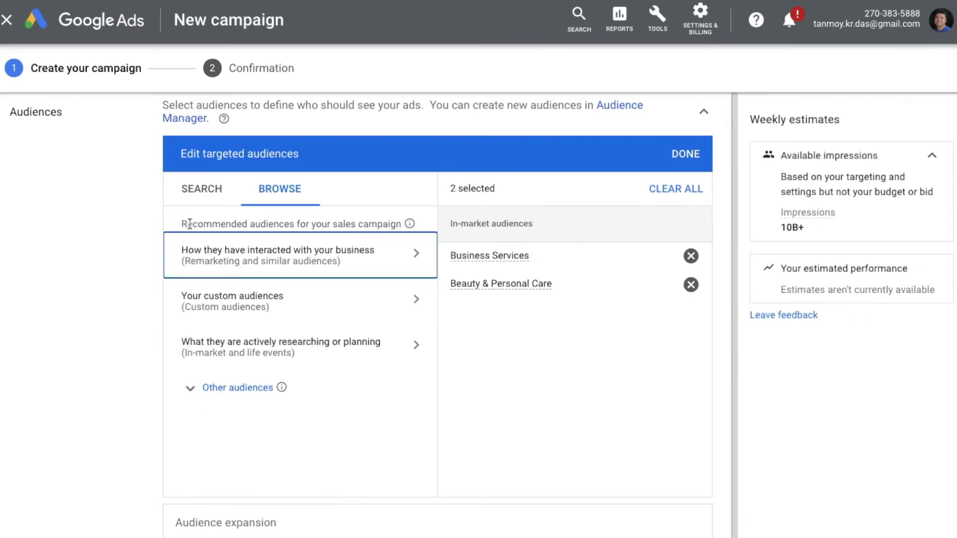
Add the life events Job Change and Marriage to the targeted audiences.
left_click(338, 353)
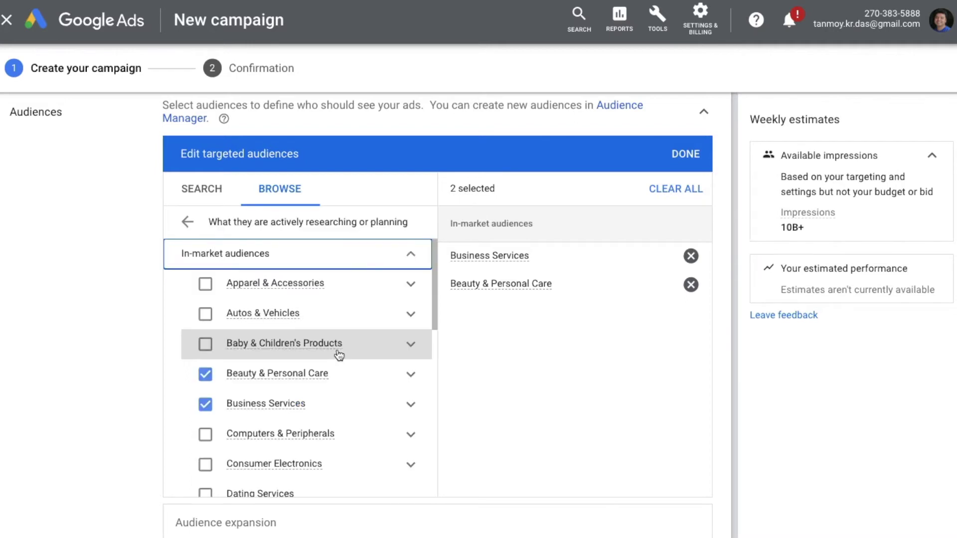
left_click(412, 257)
left_click(378, 294)
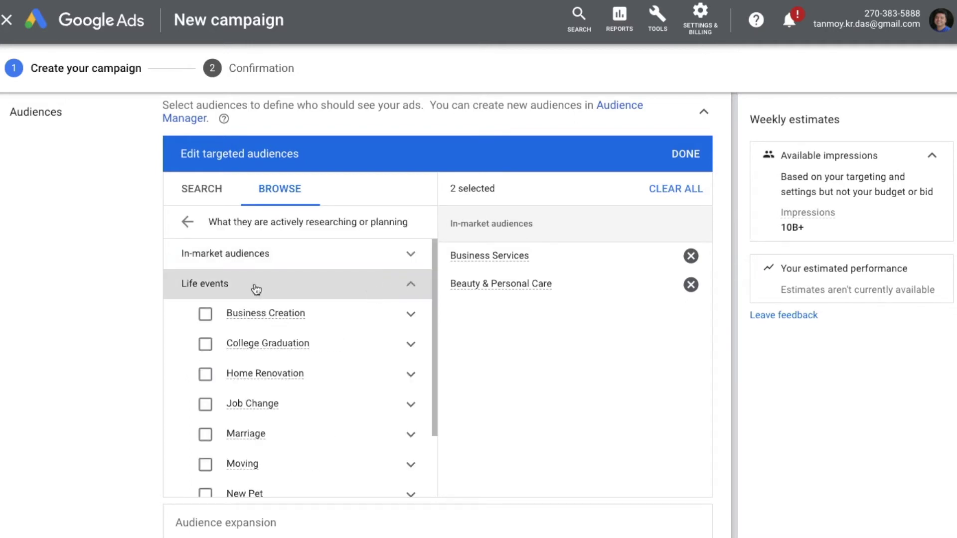
left_click(201, 405)
left_click(204, 435)
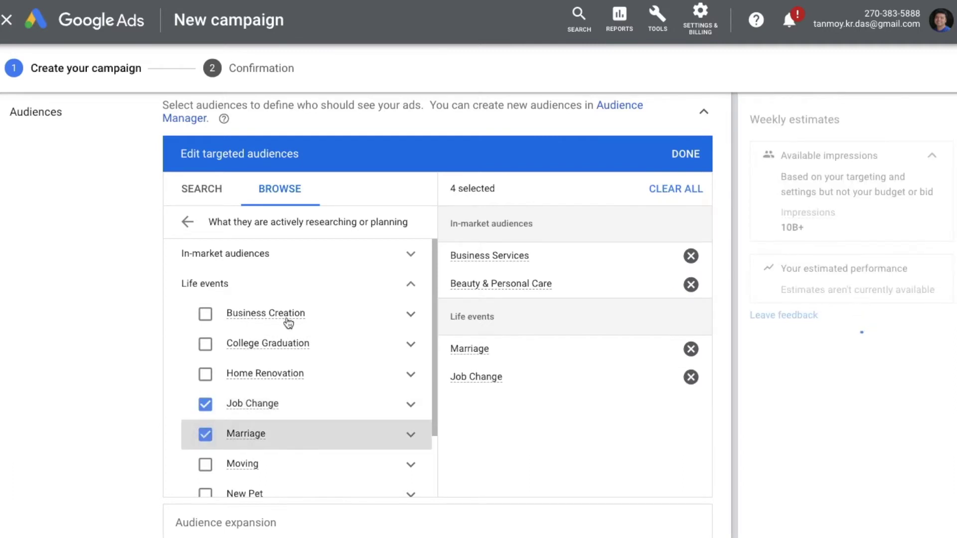
left_click(411, 284)
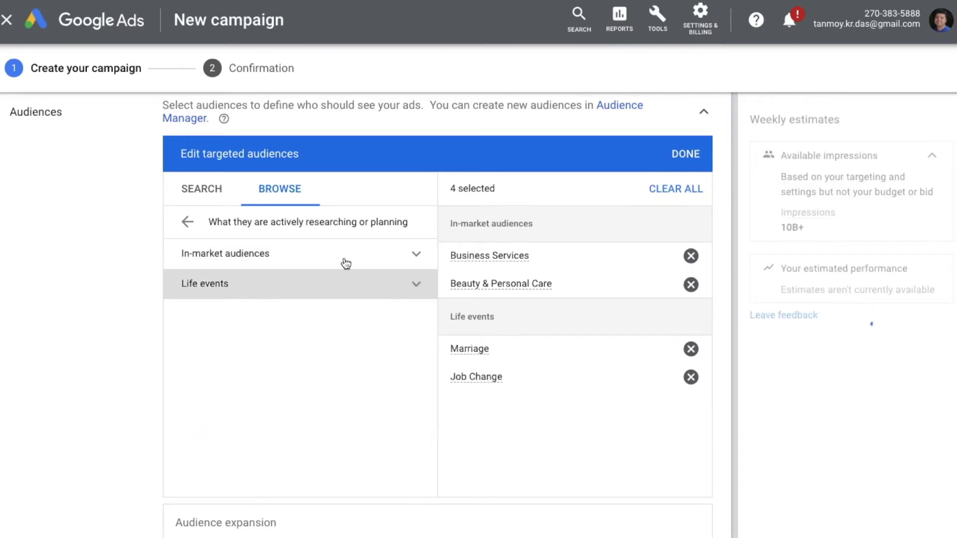
left_click(189, 223)
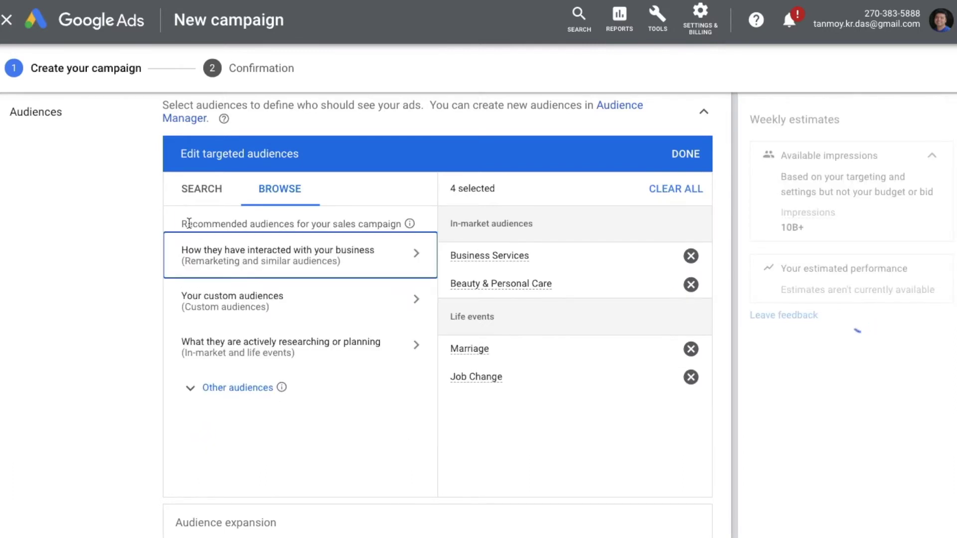
Add the affinity audiences Home & Garden and Lifestyles & Hobbies, and finish editing the targeted audiences.
left_click(234, 390)
scroll(311, 437, "down", 1)
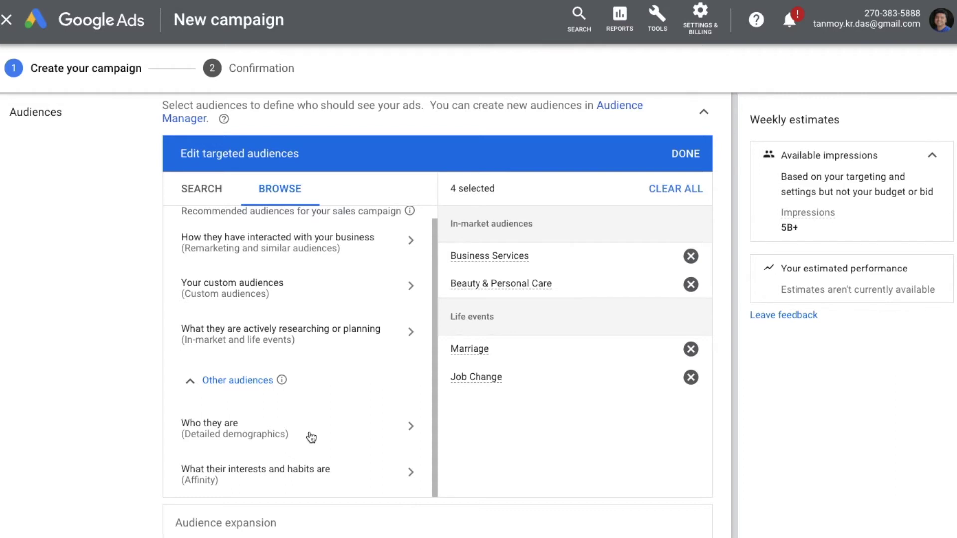
left_click(327, 478)
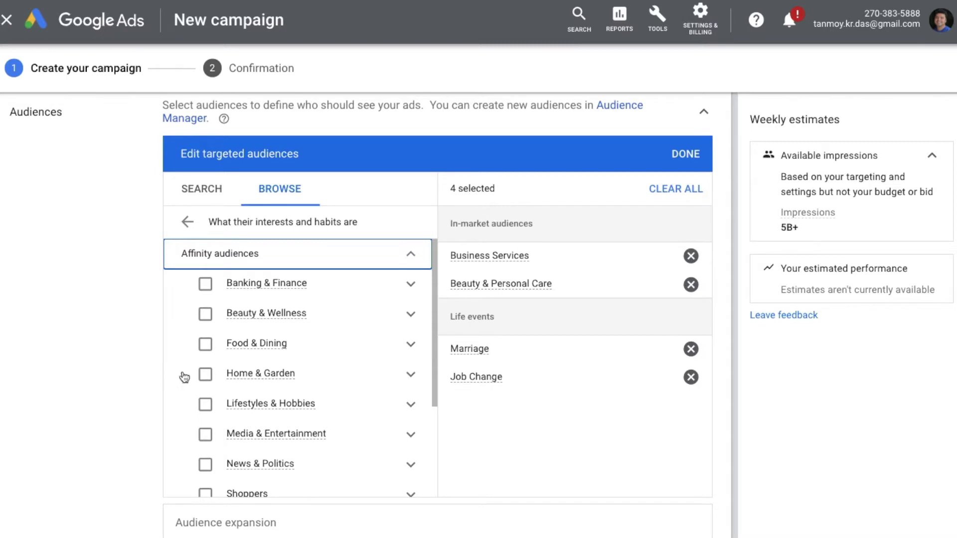
left_click(204, 374)
left_click(205, 404)
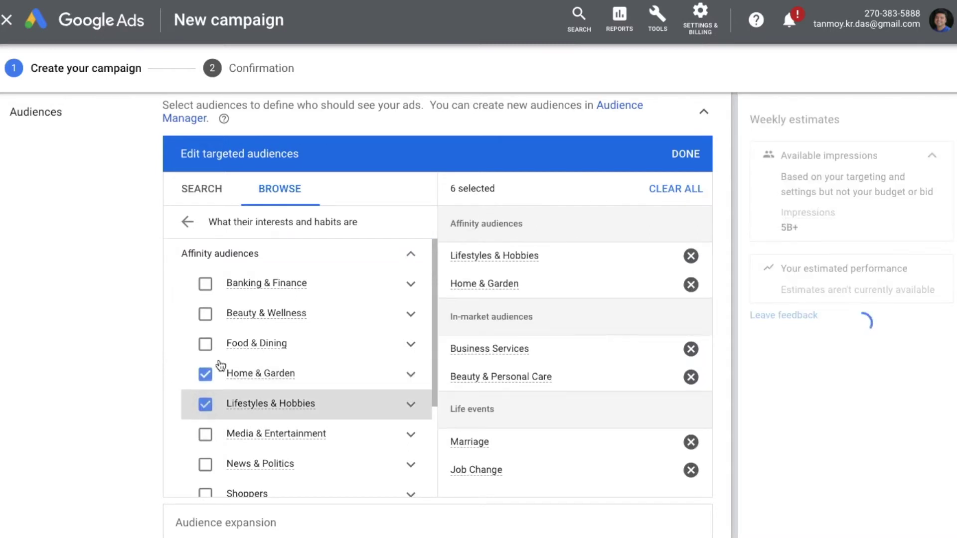
left_click(413, 257)
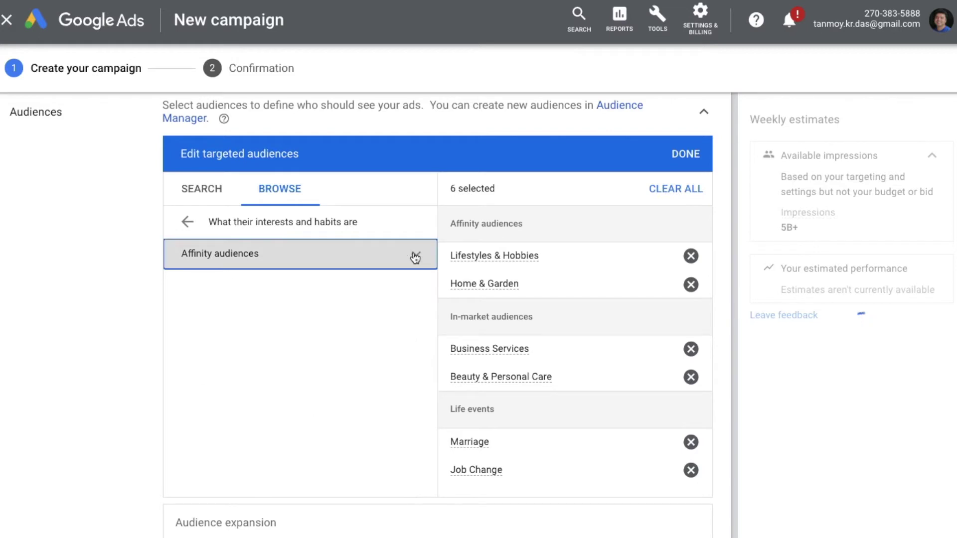
left_click(188, 223)
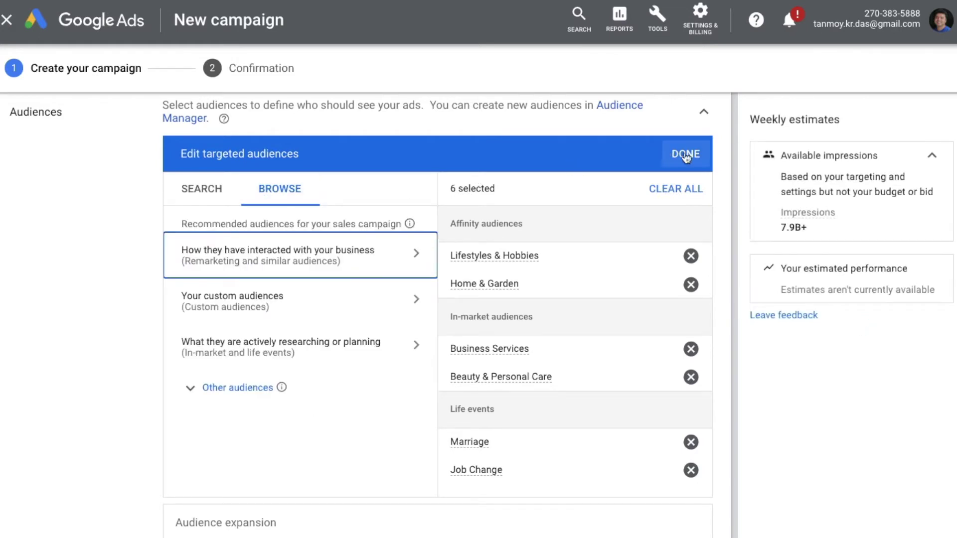
left_click(686, 154)
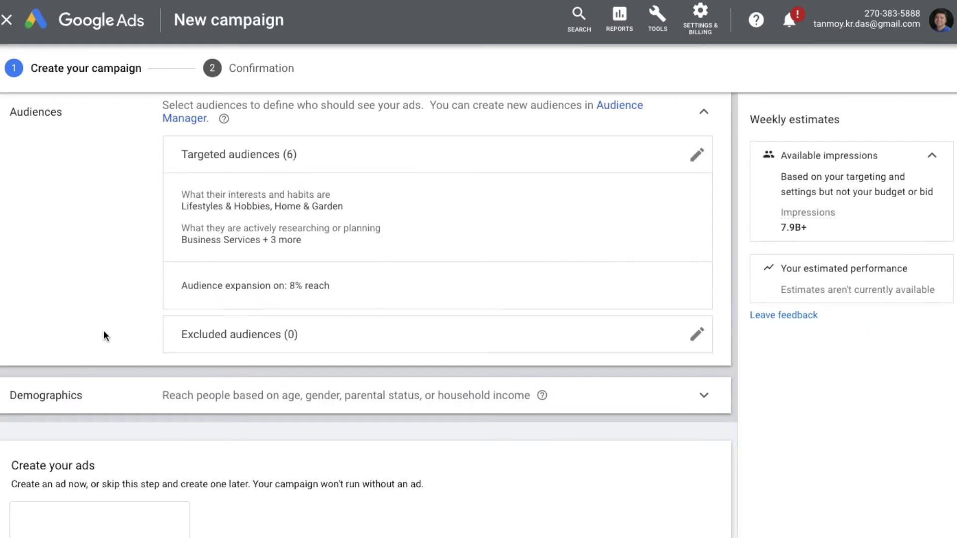
Exclude unknown gender, ages 65+ and unknown, unknown parental status, and Lower 50% and unknown household income from the targeted demographics.
scroll(103, 330, "down", 2)
left_click(247, 310)
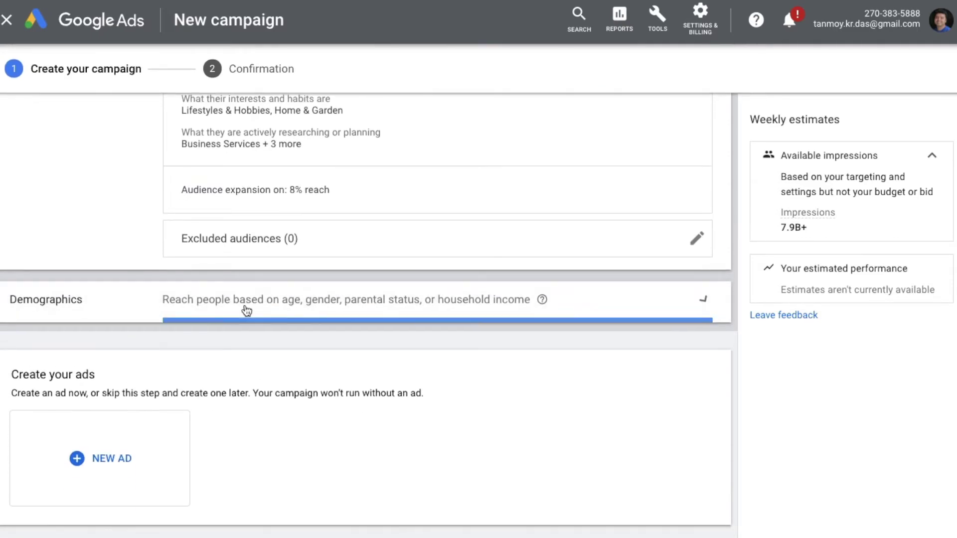
scroll(109, 399, "down", 3)
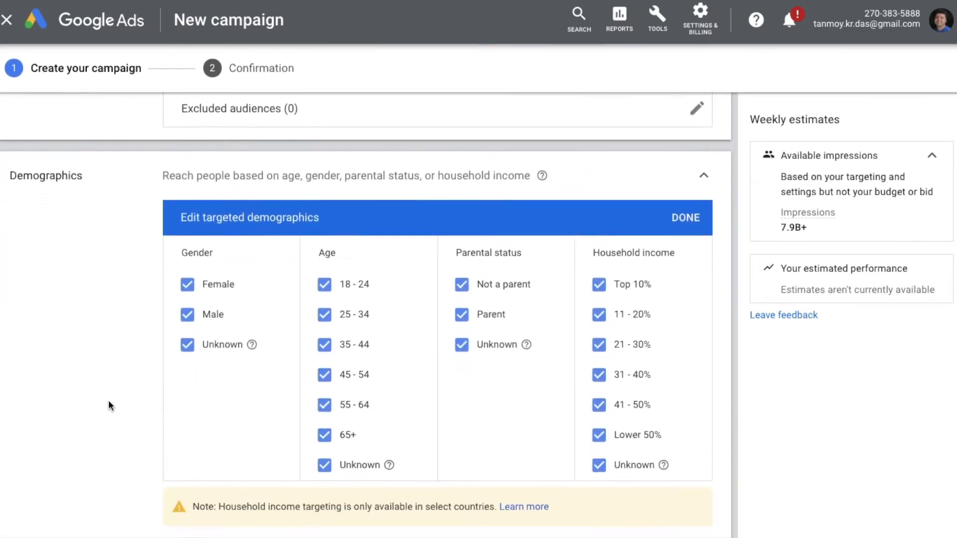
scroll(108, 405, "down", 1)
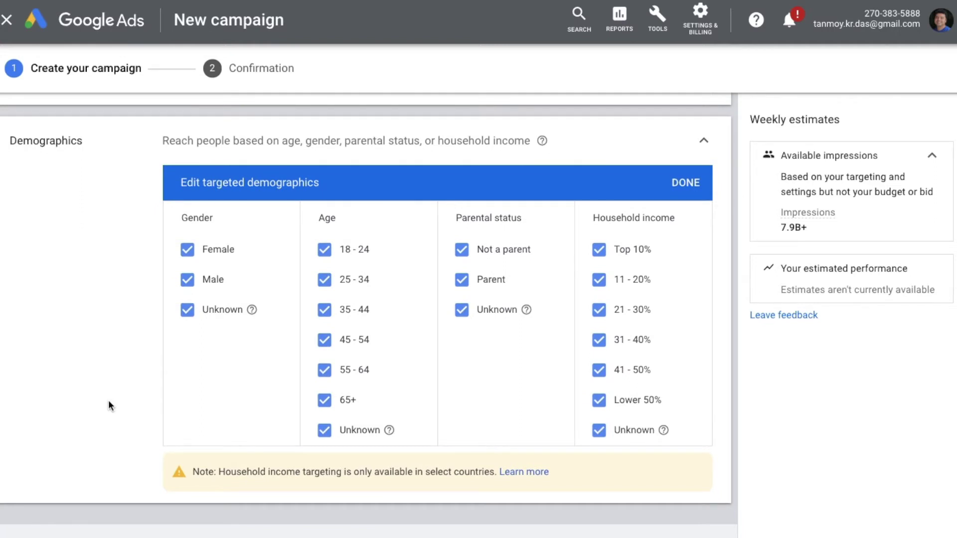
left_click(210, 311)
left_click(324, 400)
left_click(325, 430)
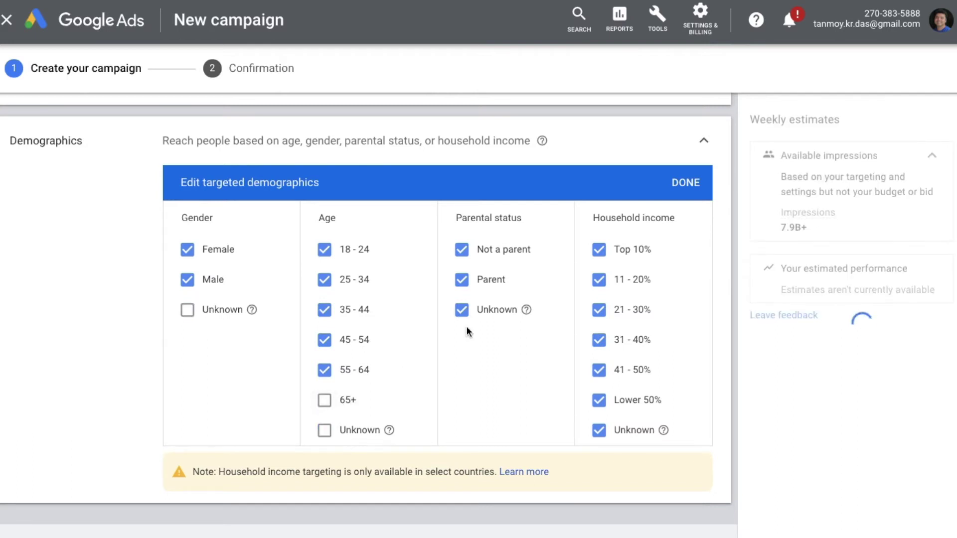
left_click(485, 310)
left_click(601, 399)
left_click(602, 428)
left_click(686, 183)
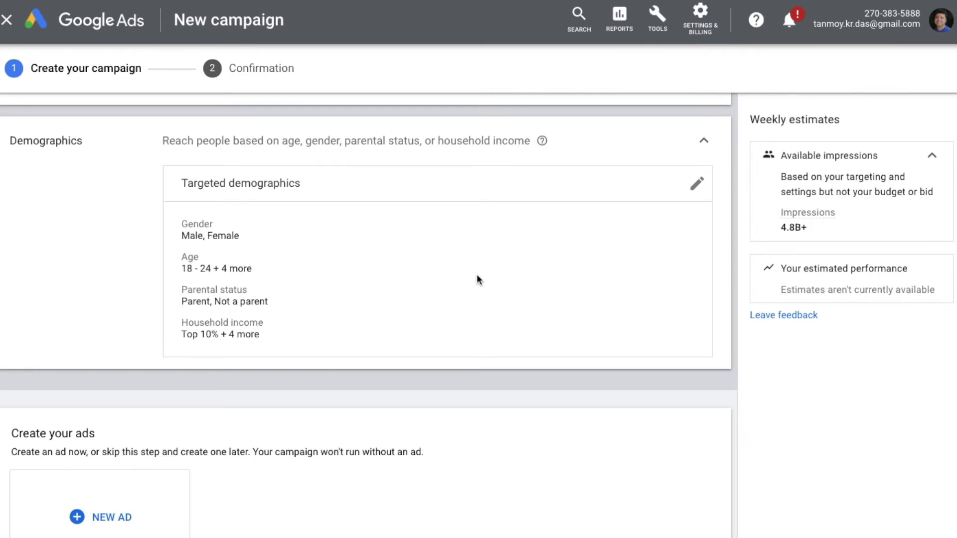
scroll(323, 489, "down", 3)
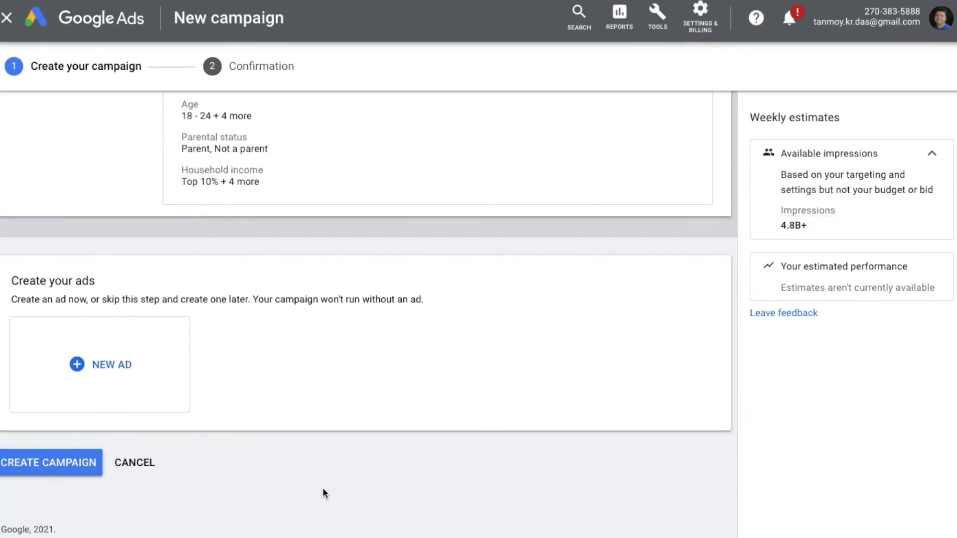
left_click(106, 366)
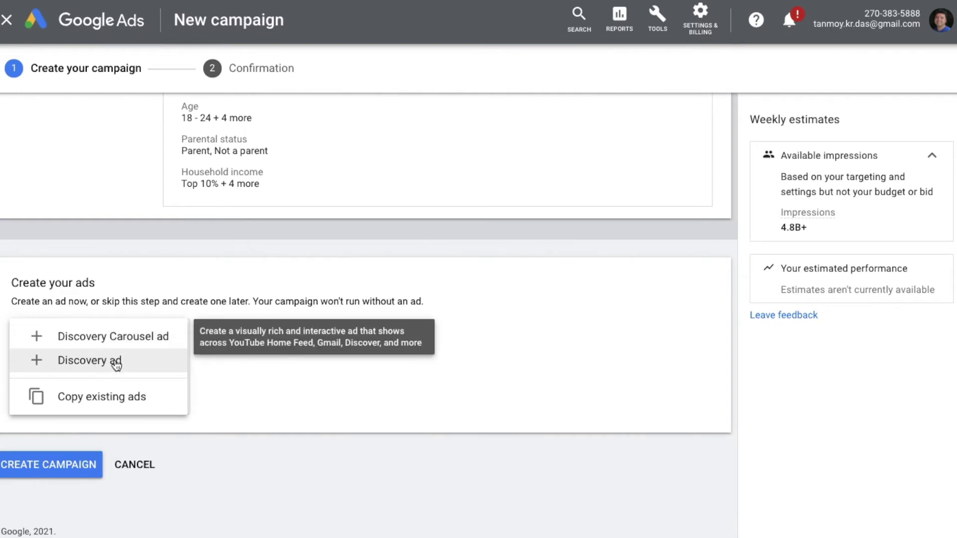
left_click(145, 344)
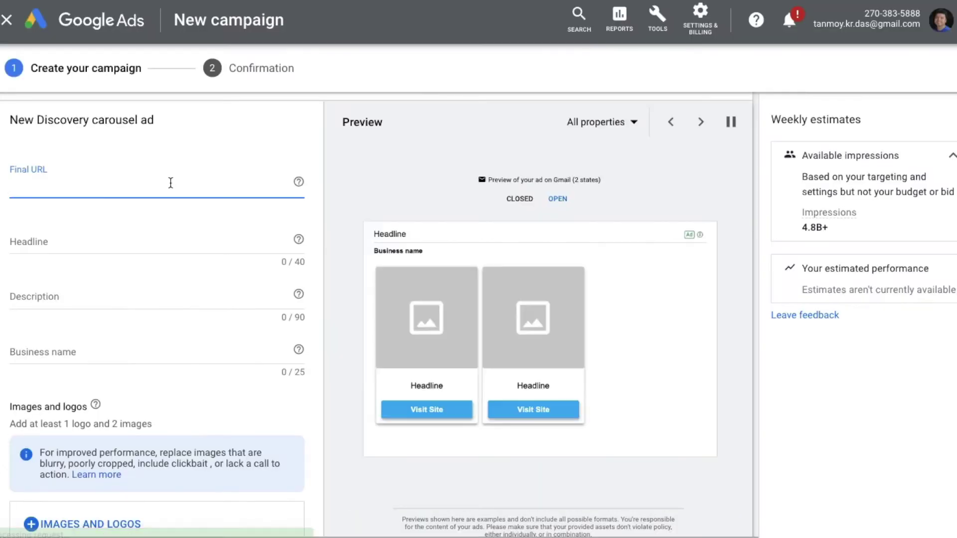
type("https://indiabusinesstoday.in/category/computers-1-229")
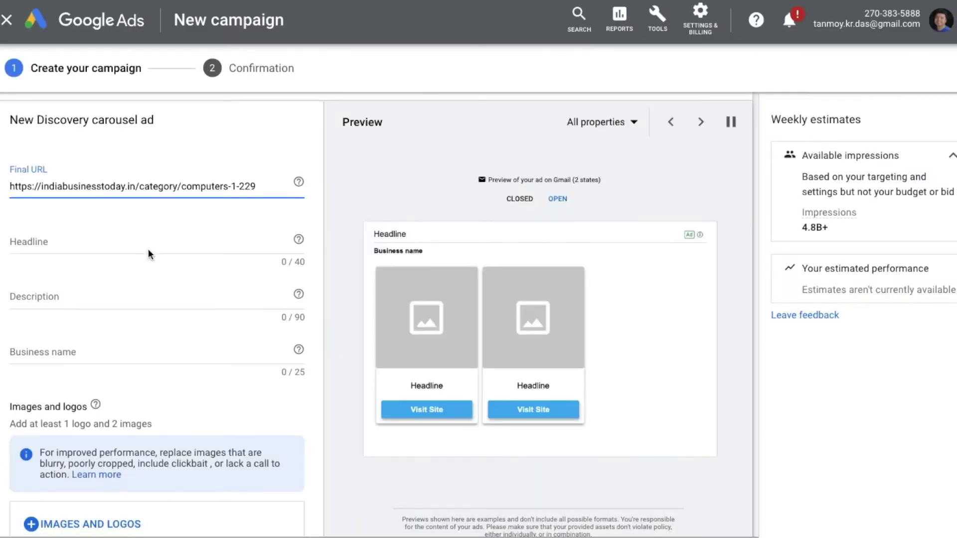
Set the carousel ad's headline to "Best Online Business Directory For All.".
left_click(107, 252)
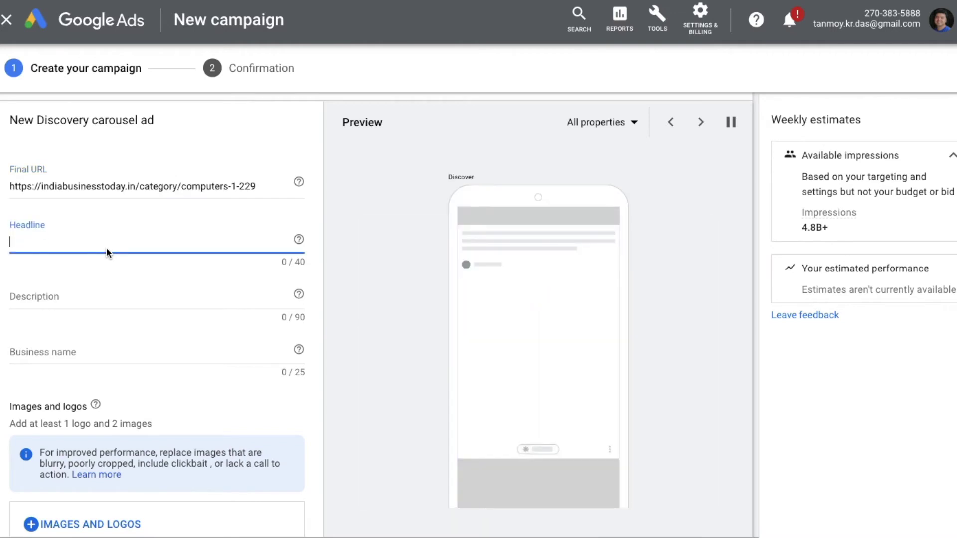
type("Best Online Business Dir")
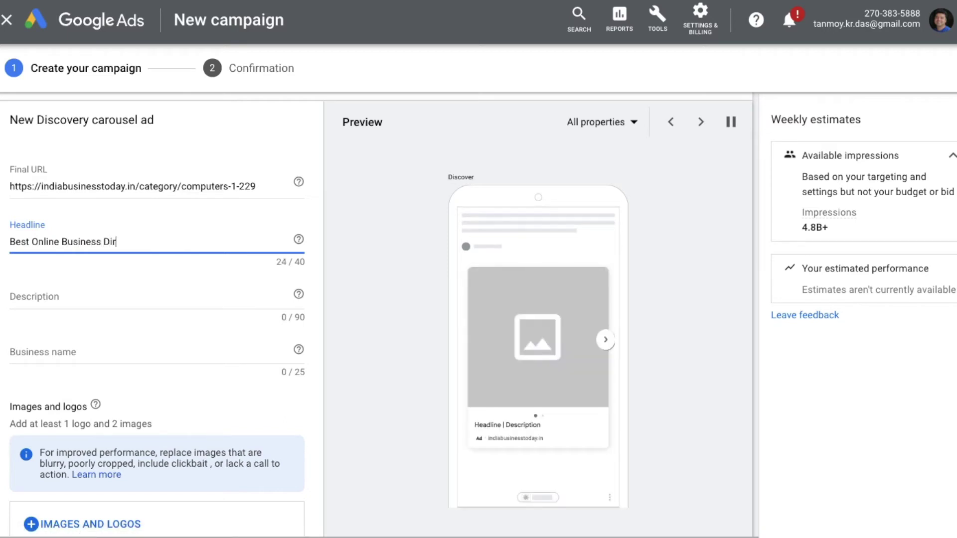
type("ectory")
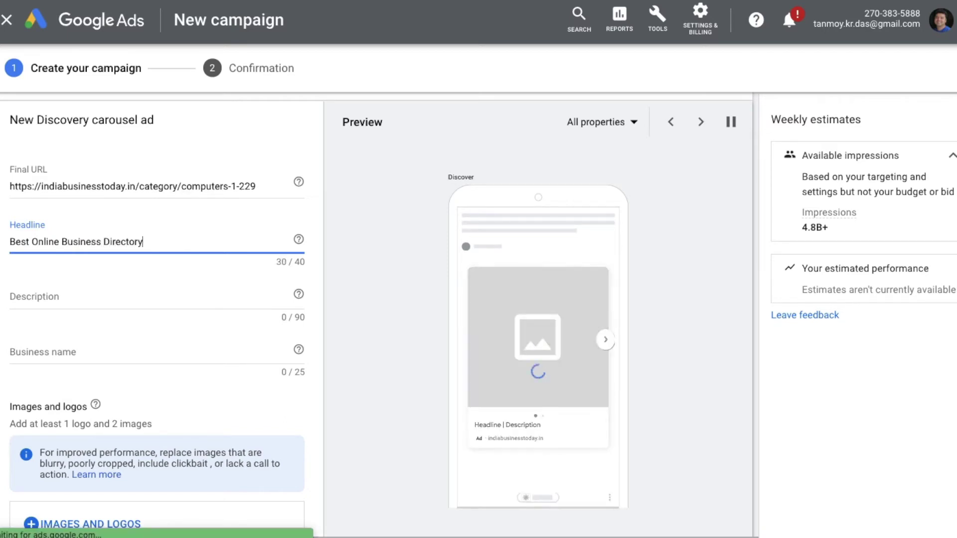
type(" For al")
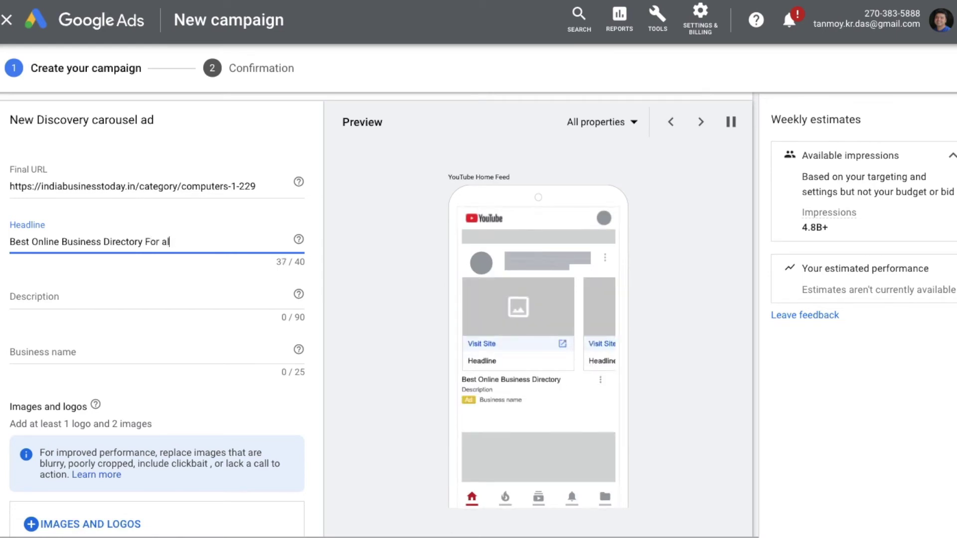
key("BackSpace")
key("BackSpace")
type("All.")
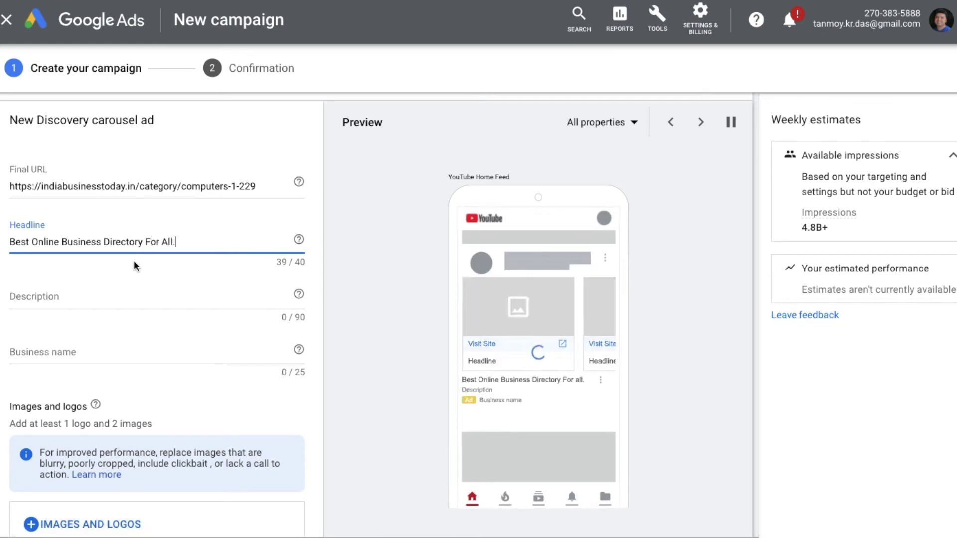
Set the ad's description to "This Is The Best Way To Connect With Buyers And Sellers. Best Deals Available Here.".
left_click(103, 297)
type("This Is The ")
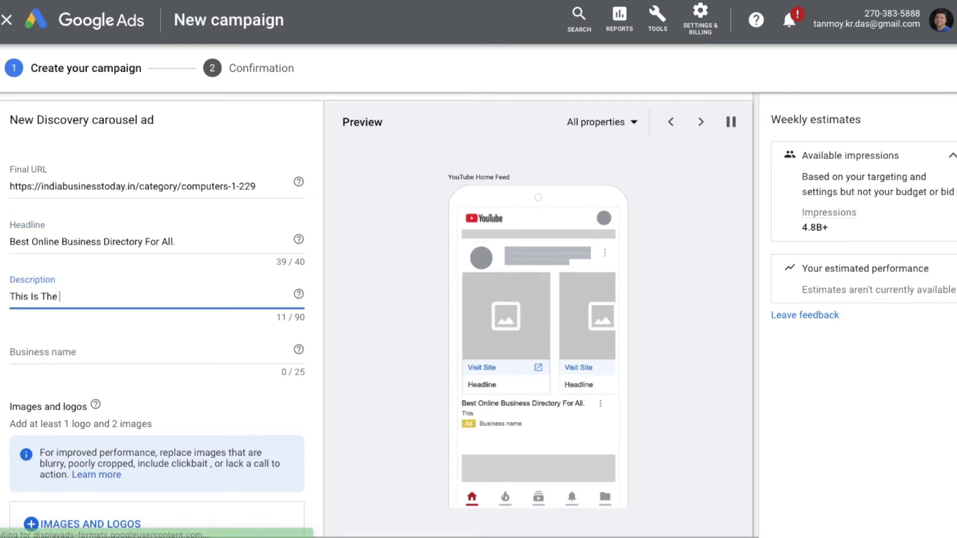
type("Best Way T")
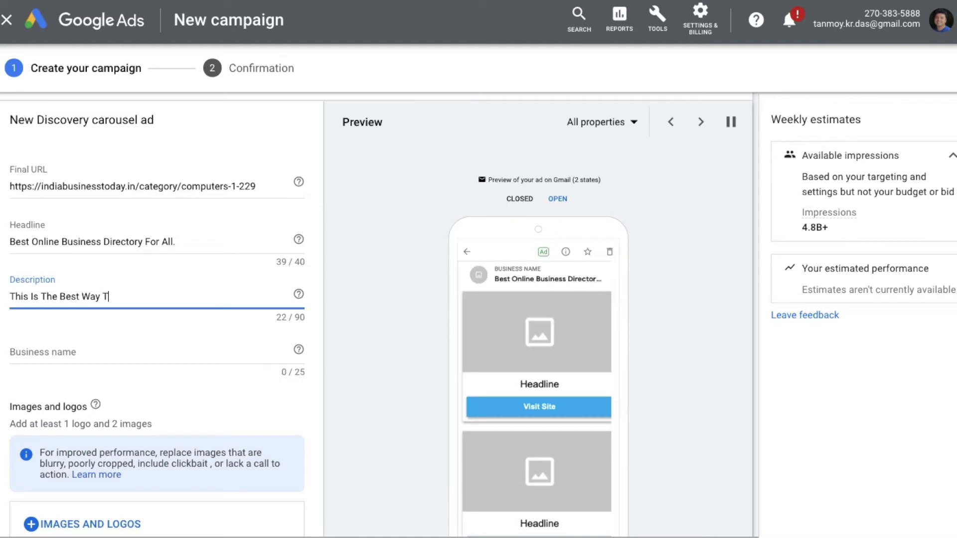
type("o Connect With Buye")
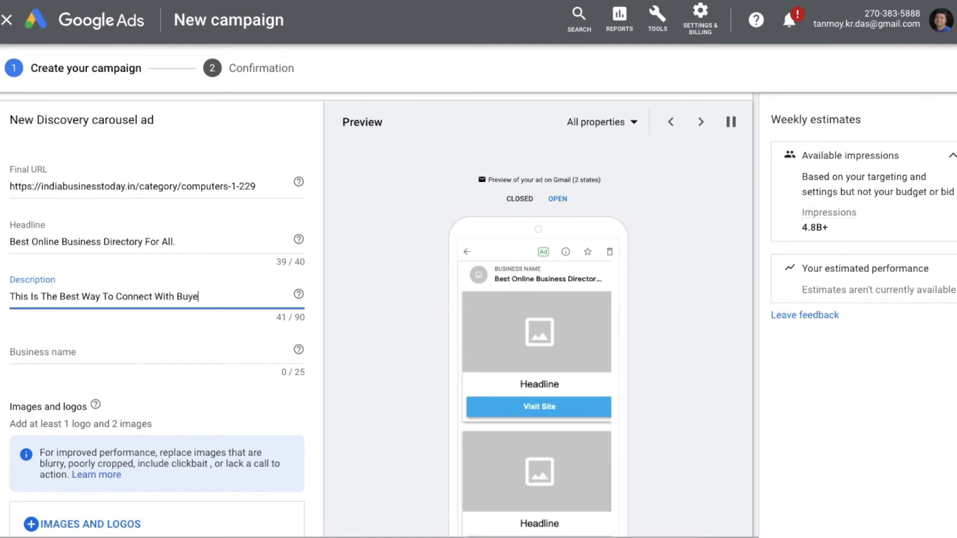
type("rs And Selle")
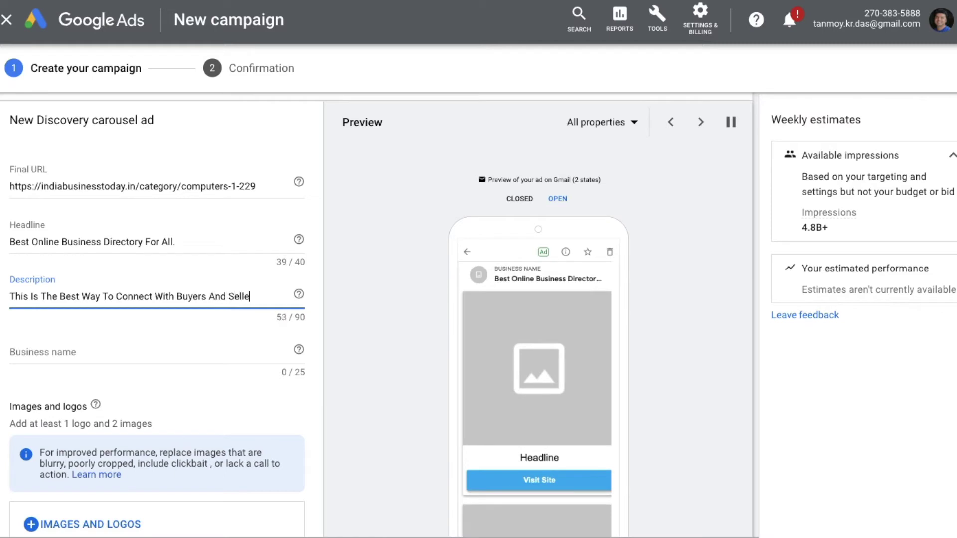
type("rs. Best Deals Av")
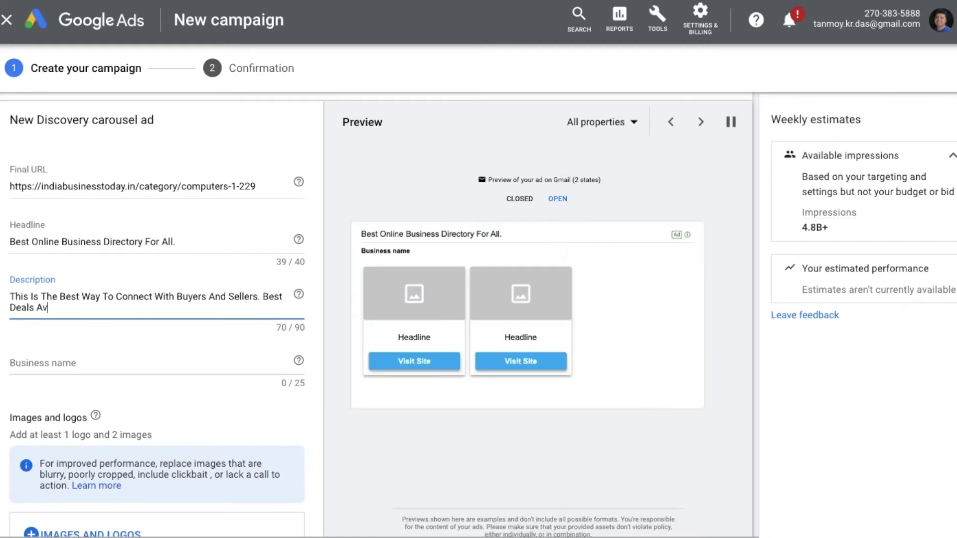
type("ailalble Here.")
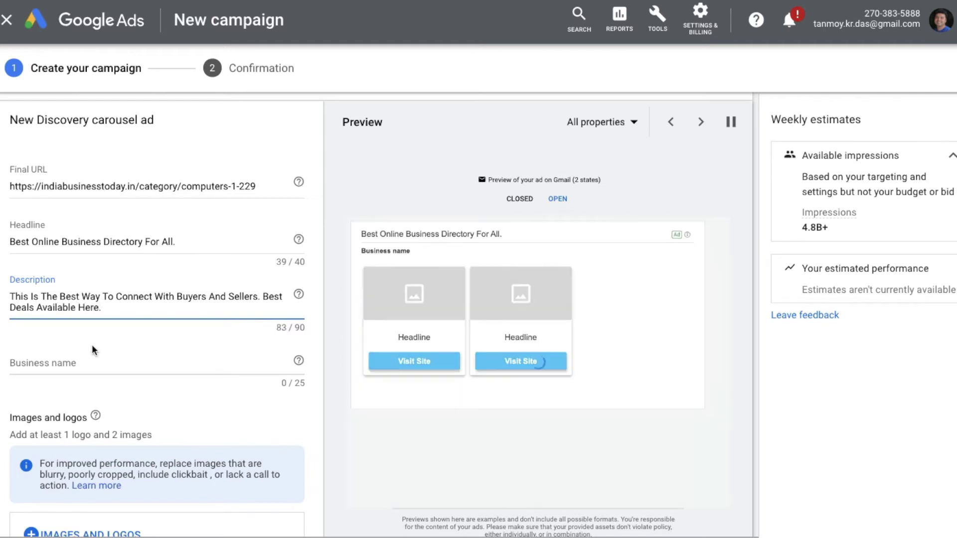
Enter India Business Today as the carousel ad's business name.
left_click(83, 363)
type("India")
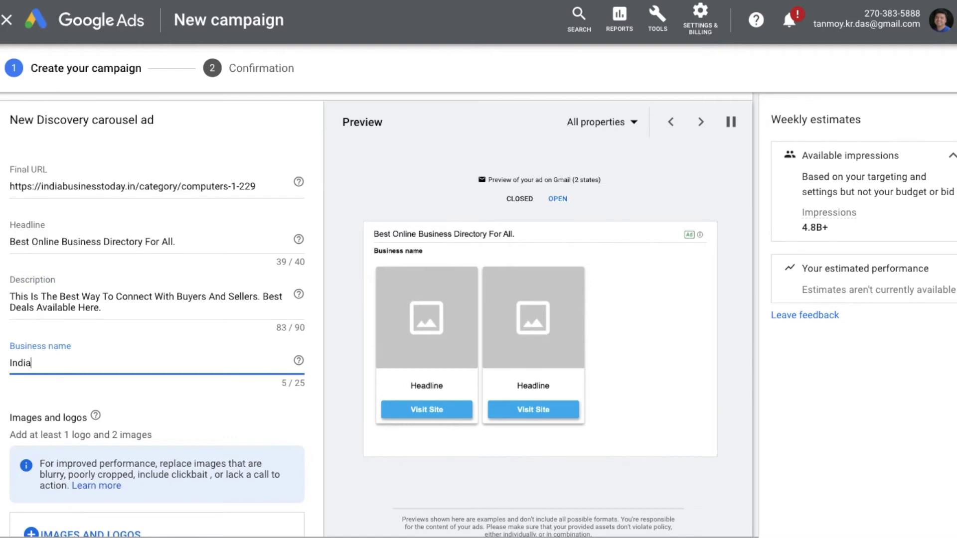
type(" Business ")
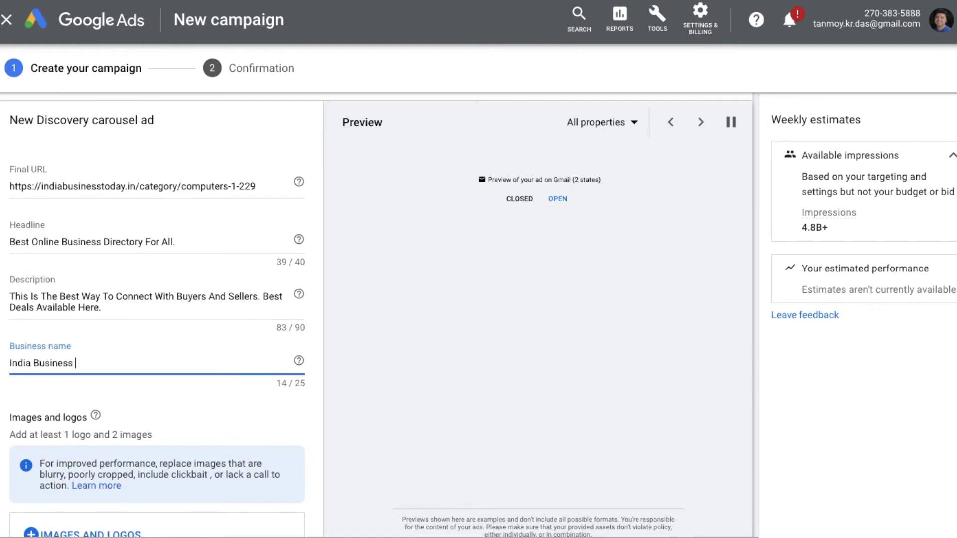
type("Today")
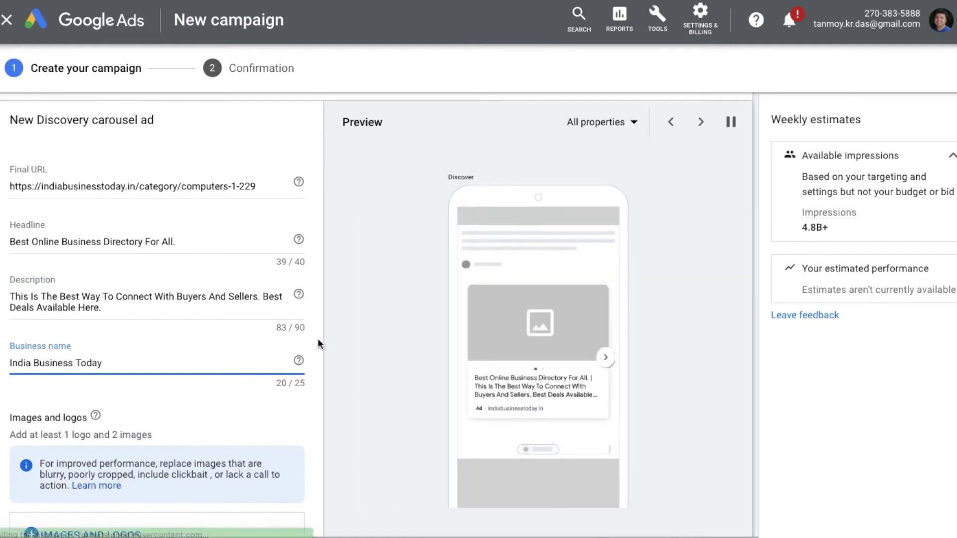
scroll(331, 380, "down", 2)
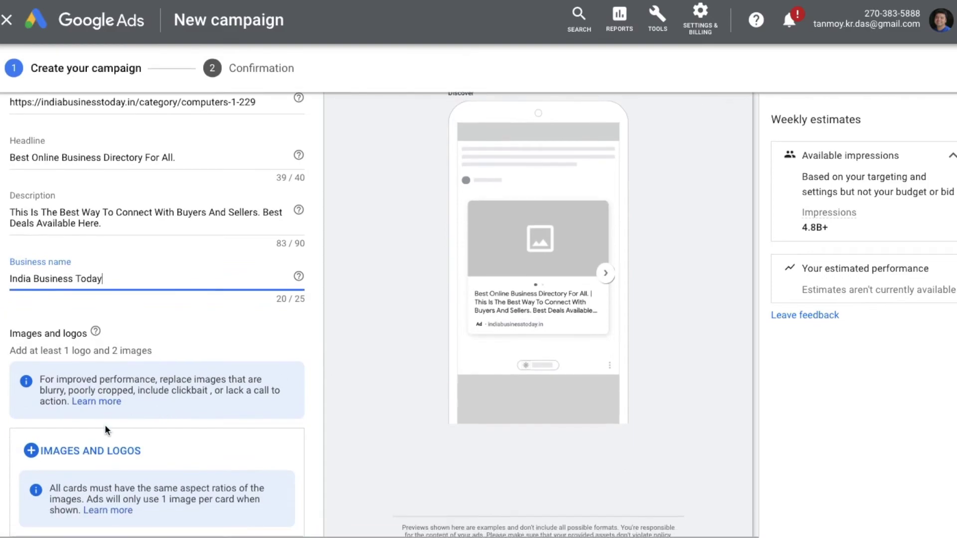
Create the first carousel card from the stock image of the blue-helmeted worker, shifting the 1.91:1 crop to the image's top and keeping all three ratios.
left_click(86, 450)
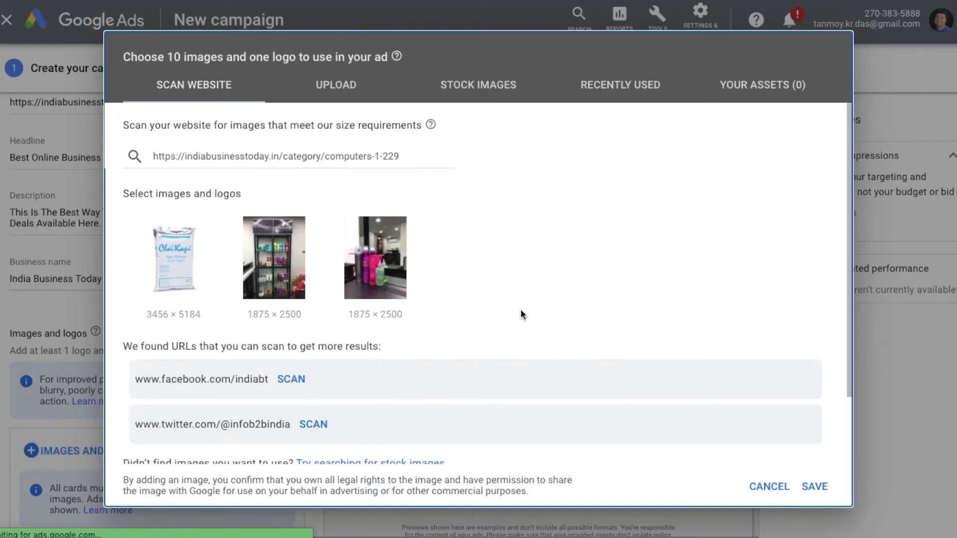
scroll(535, 297, "down", 2)
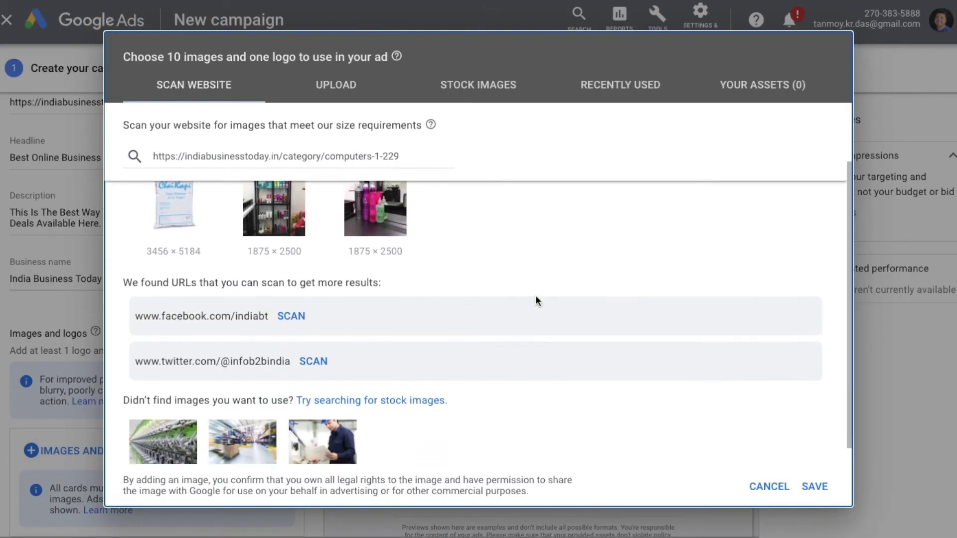
scroll(536, 298, "down", 1)
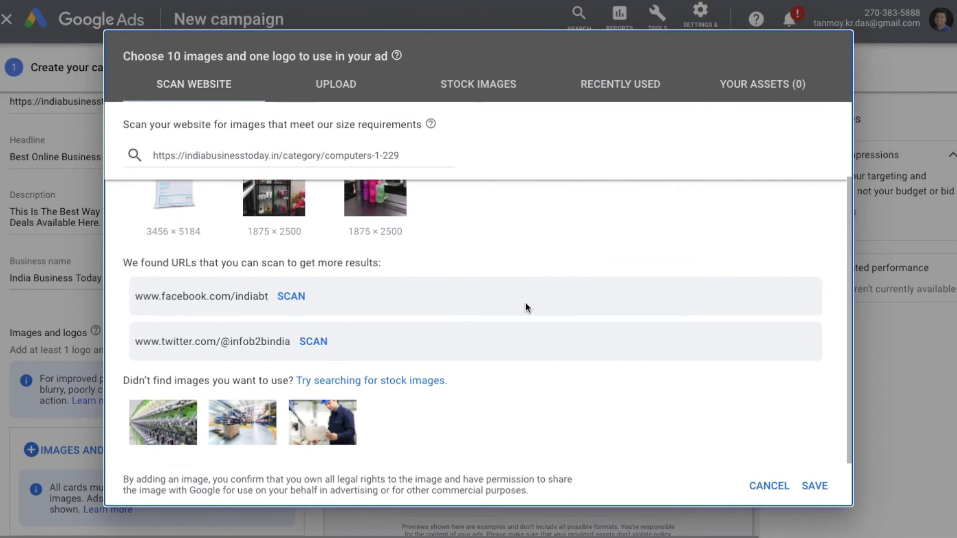
left_click(329, 424)
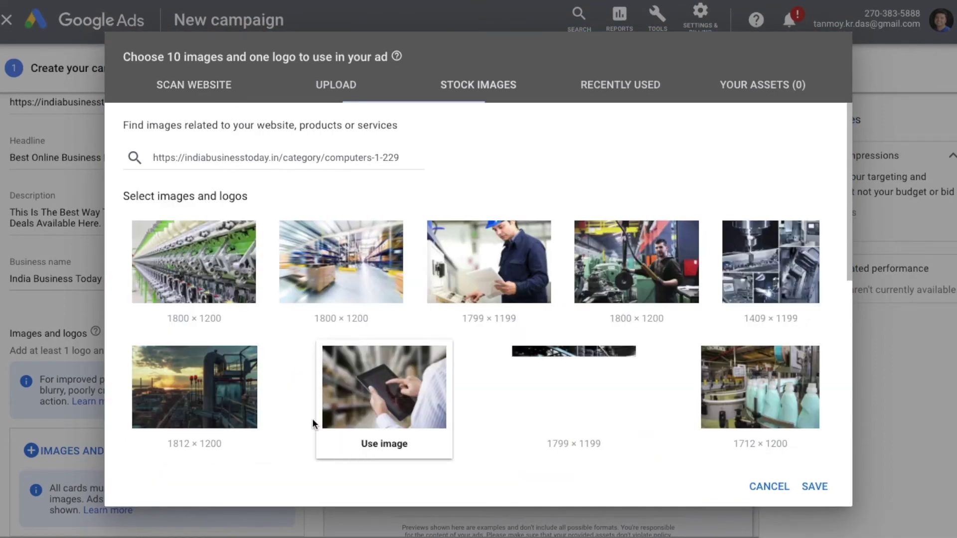
left_click(498, 279)
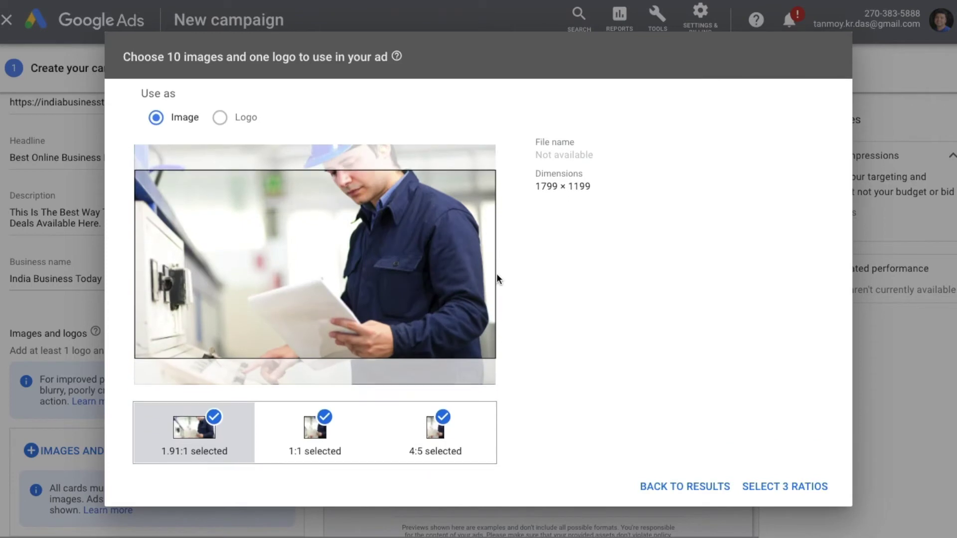
left_click_drag(421, 251, 424, 212)
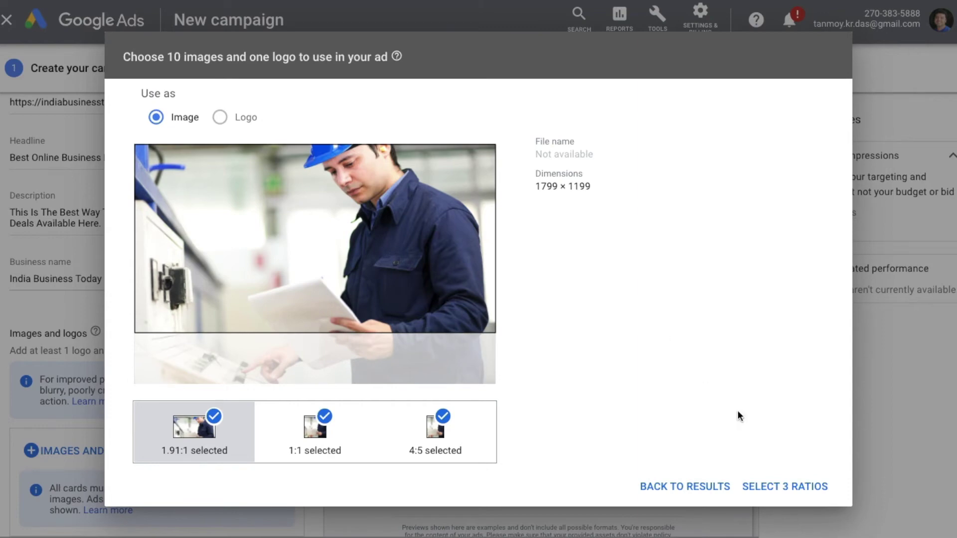
left_click(762, 488)
left_click(819, 489)
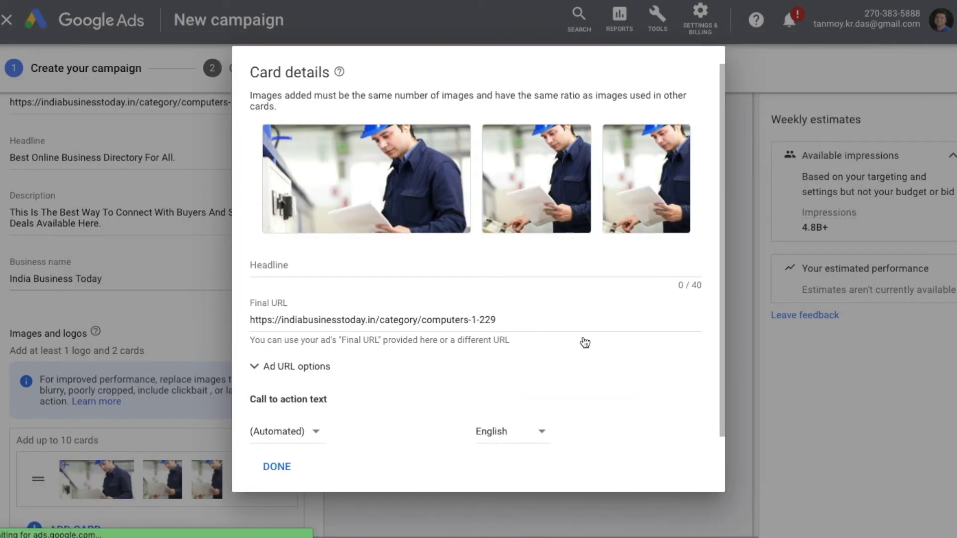
Give the first card the headline "India Business today" and the call to action Book Now, and finish its details.
left_click(371, 264)
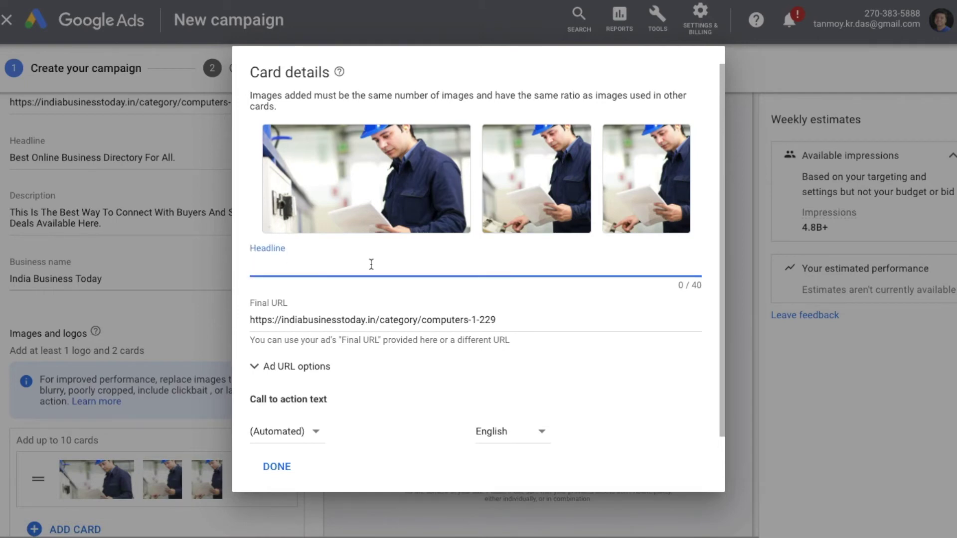
type("India Business today")
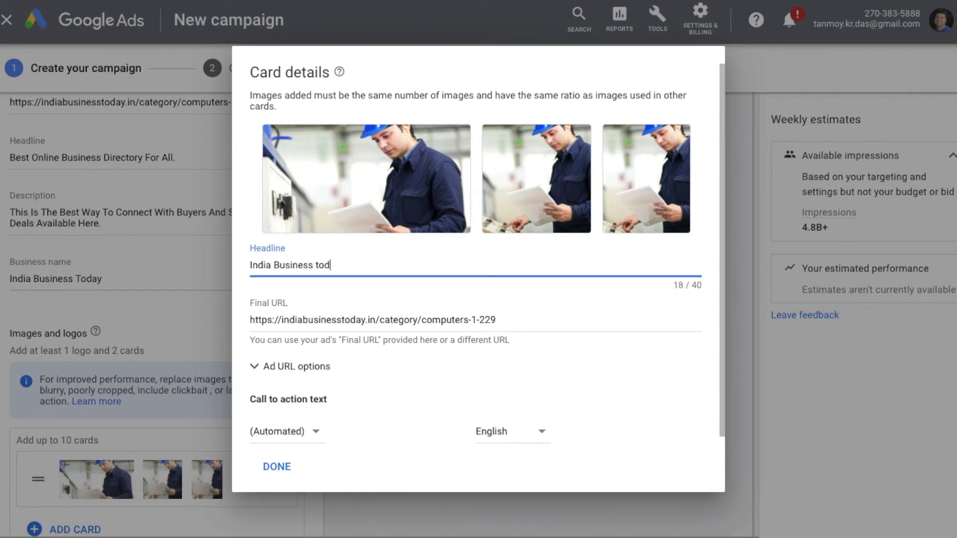
left_click(306, 431)
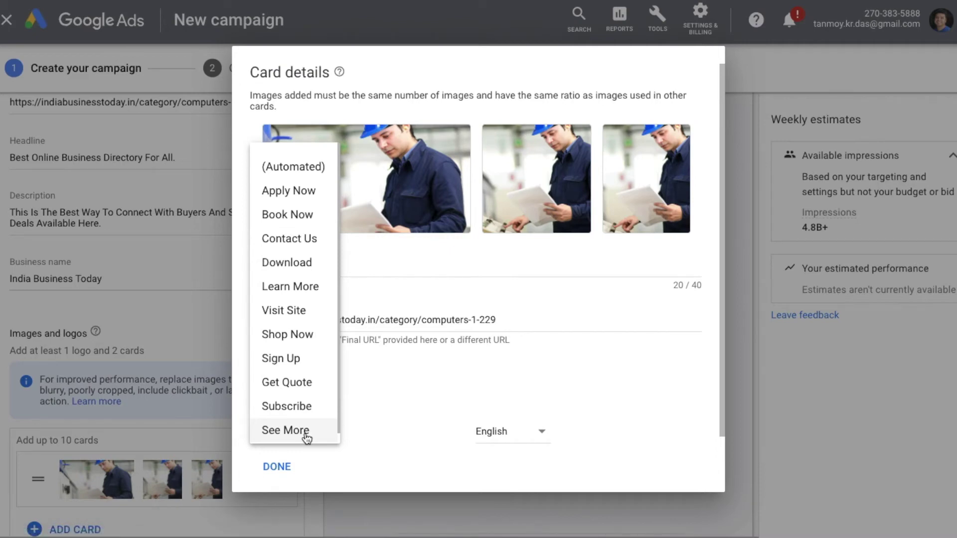
left_click(274, 214)
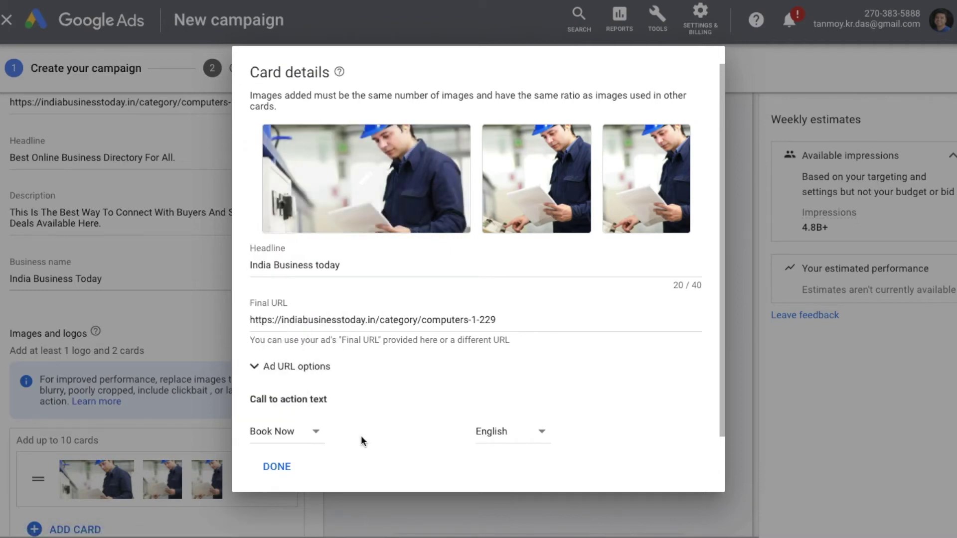
scroll(429, 382, "down", 1)
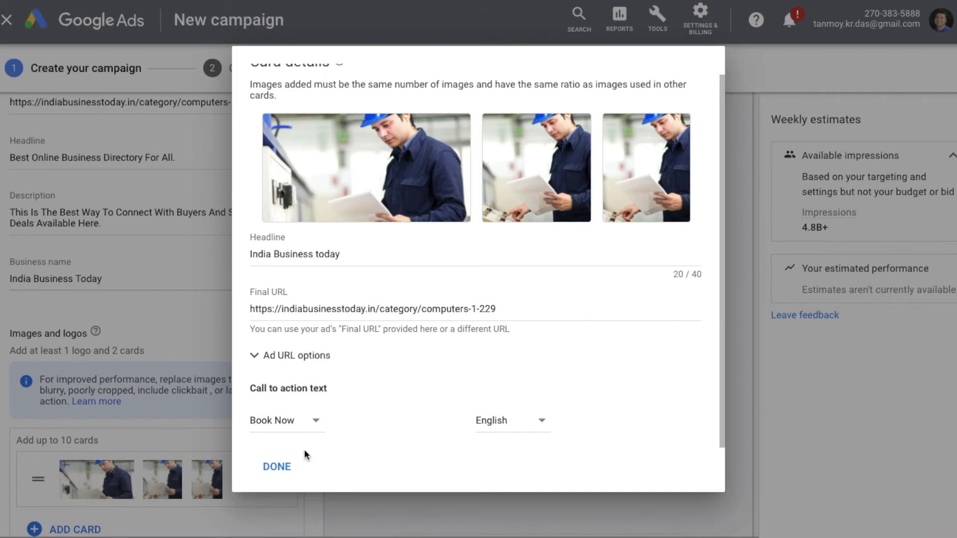
left_click(277, 466)
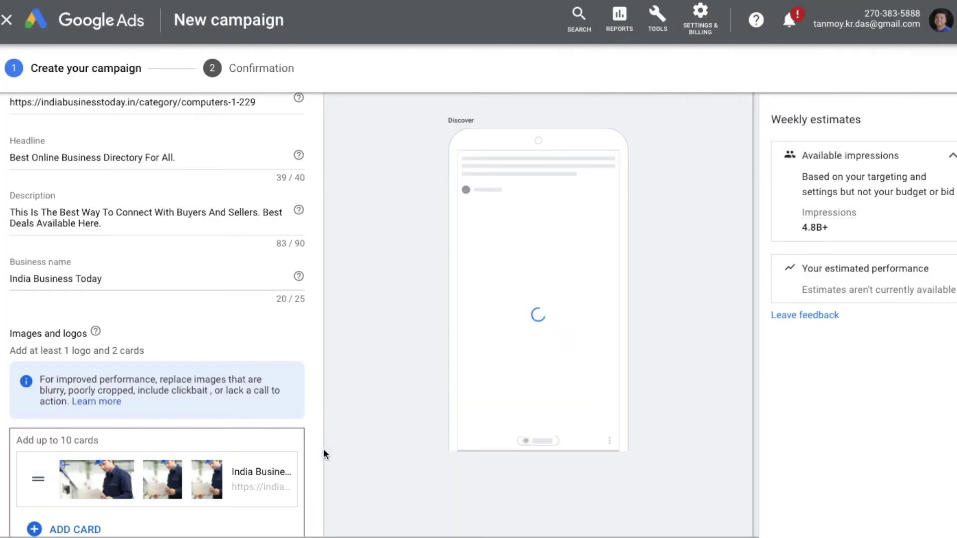
scroll(321, 442, "down", 2)
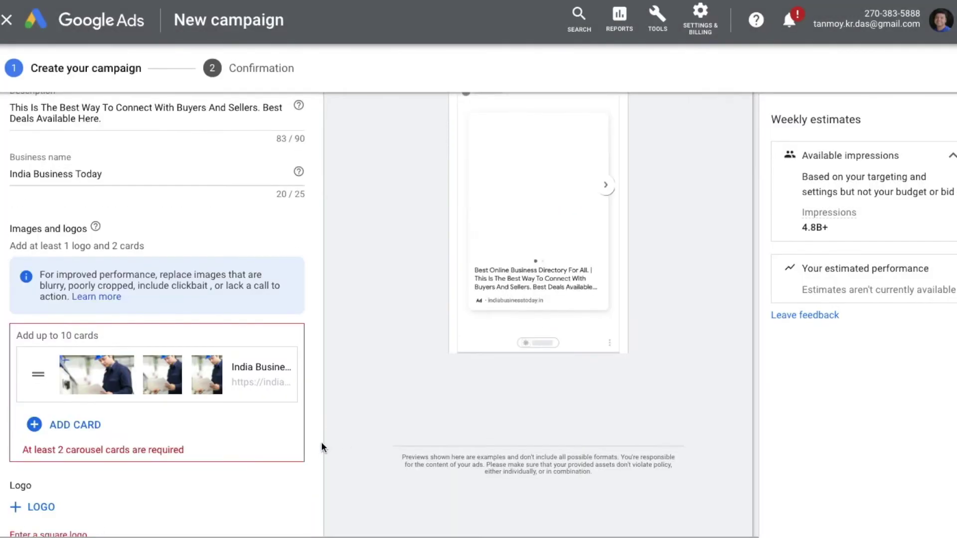
left_click(85, 426)
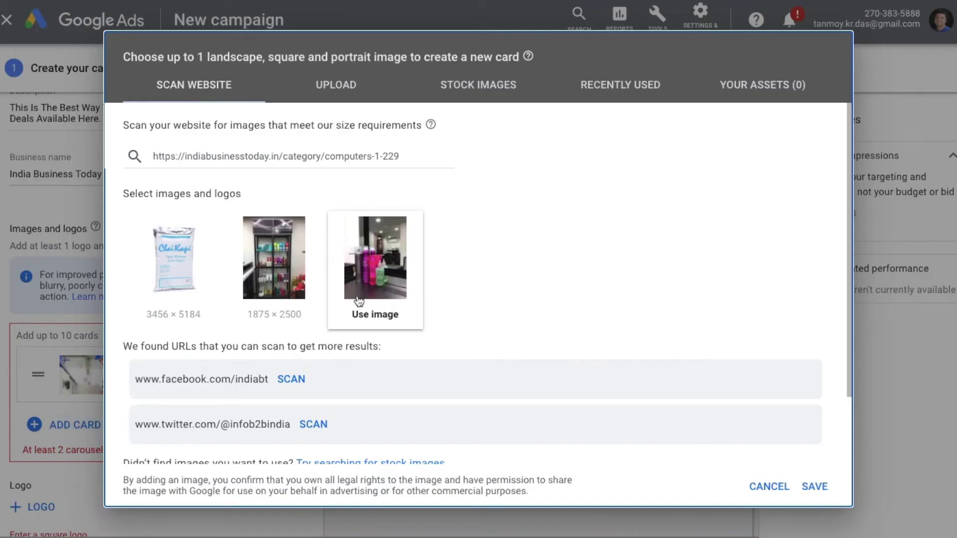
scroll(448, 290, "down", 2)
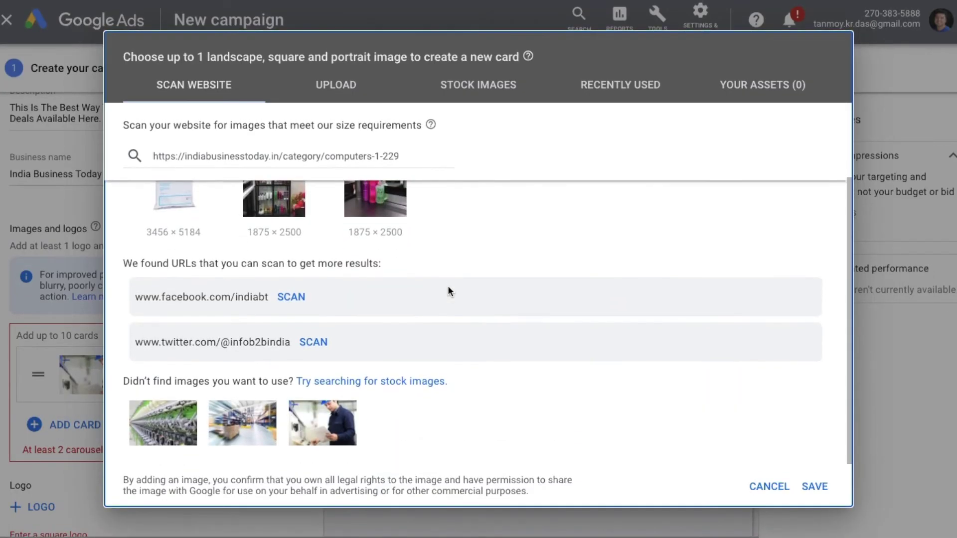
scroll(472, 255, "up", 2)
left_click(405, 154)
left_click_drag(404, 155, 145, 154)
key("ctrl+c")
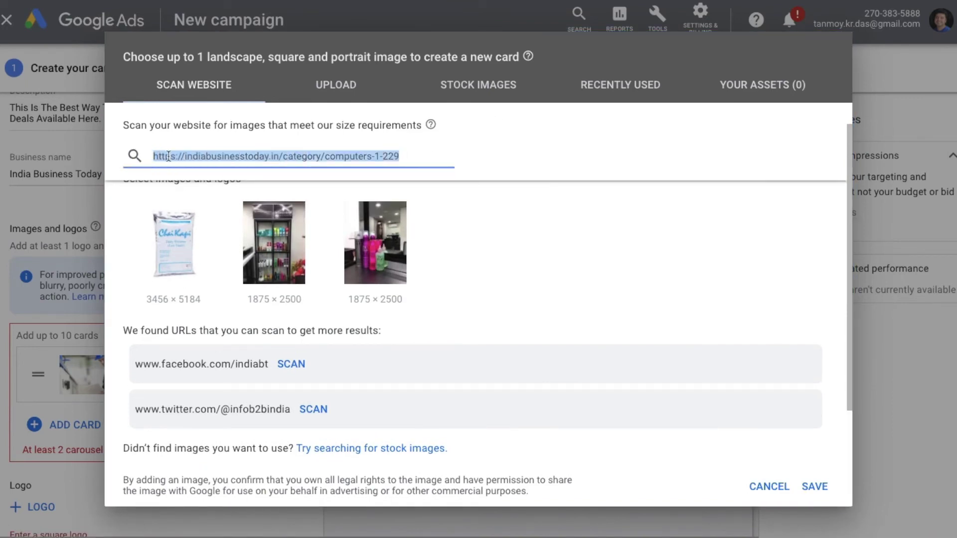
left_click(440, 90)
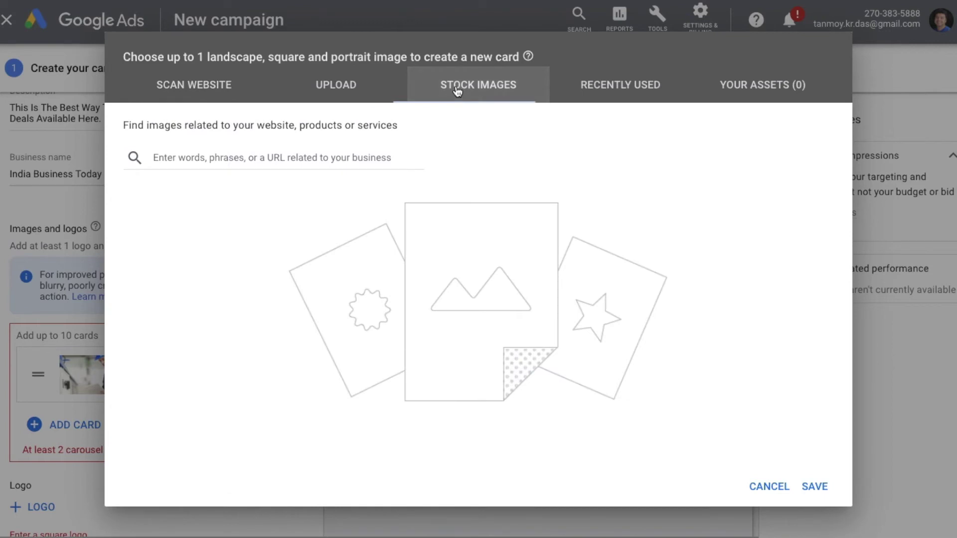
left_click(380, 158)
key("ctrl+v")
key("Return")
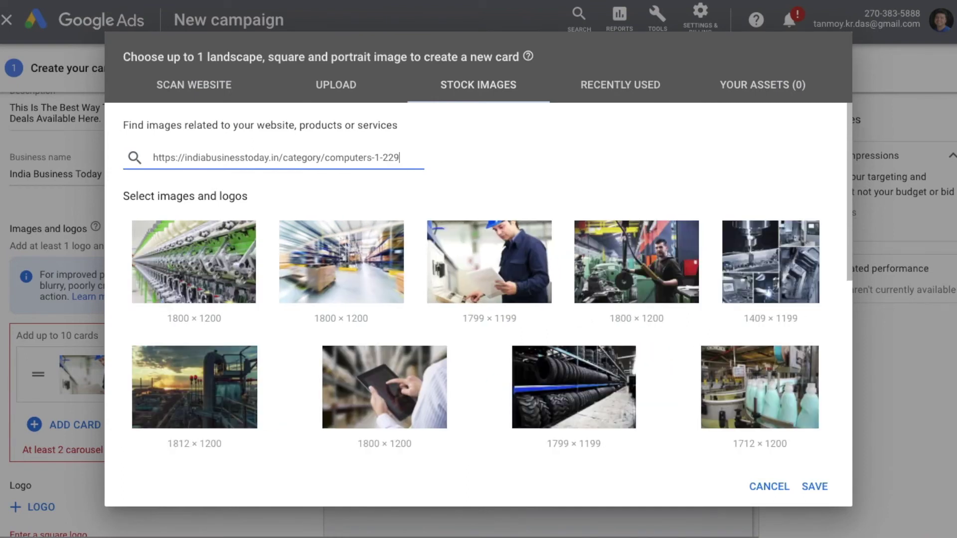
Use the stock image of the machinist beside green machinery for the second card, with the 1.91:1 crop at its top and all three ratios.
left_click(640, 276)
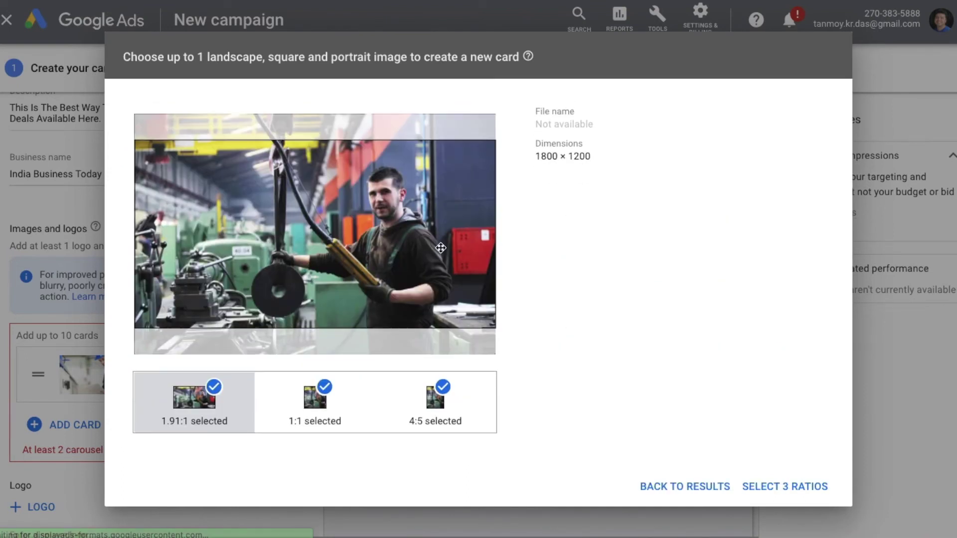
left_click_drag(438, 250, 426, 225)
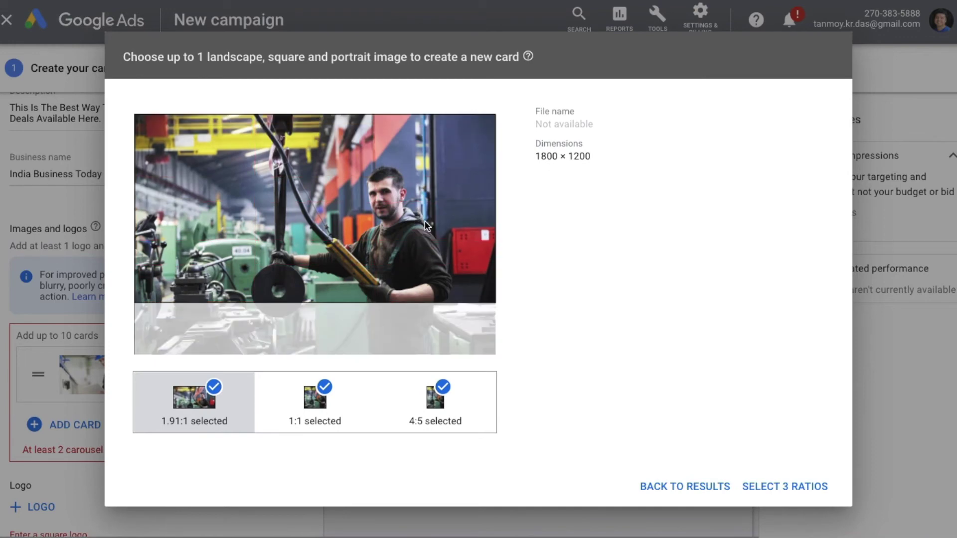
left_click(779, 487)
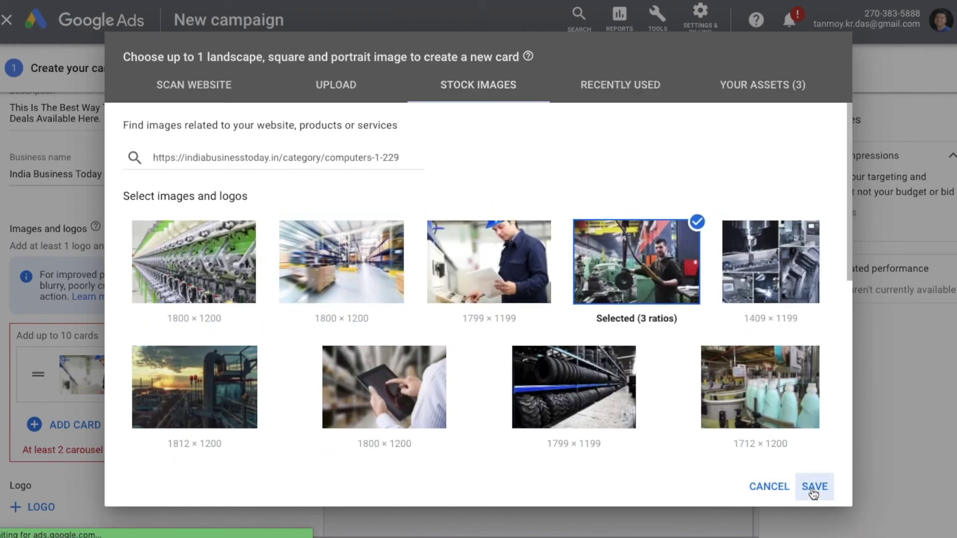
left_click(812, 488)
left_click(812, 489)
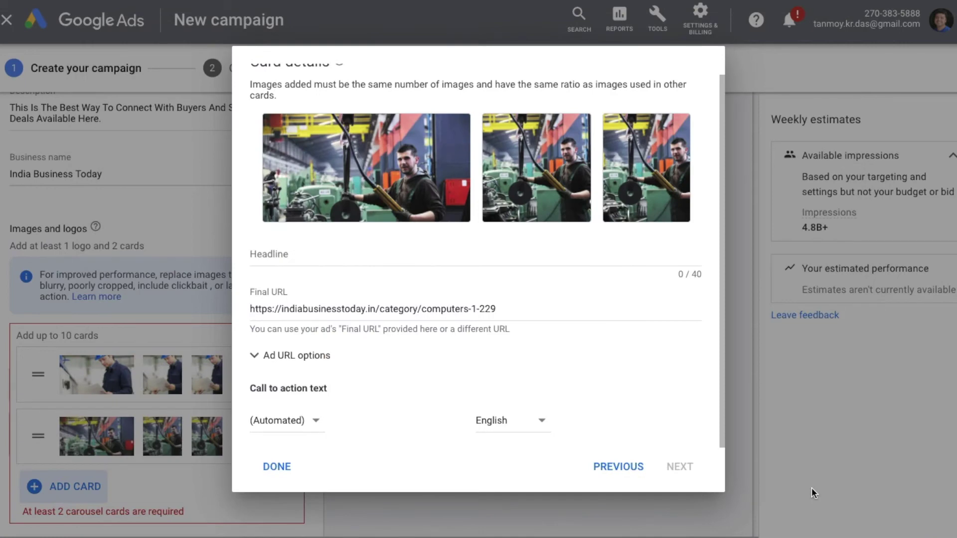
Set the second card's headline to "India Business Today" and finish its details.
left_click(427, 256)
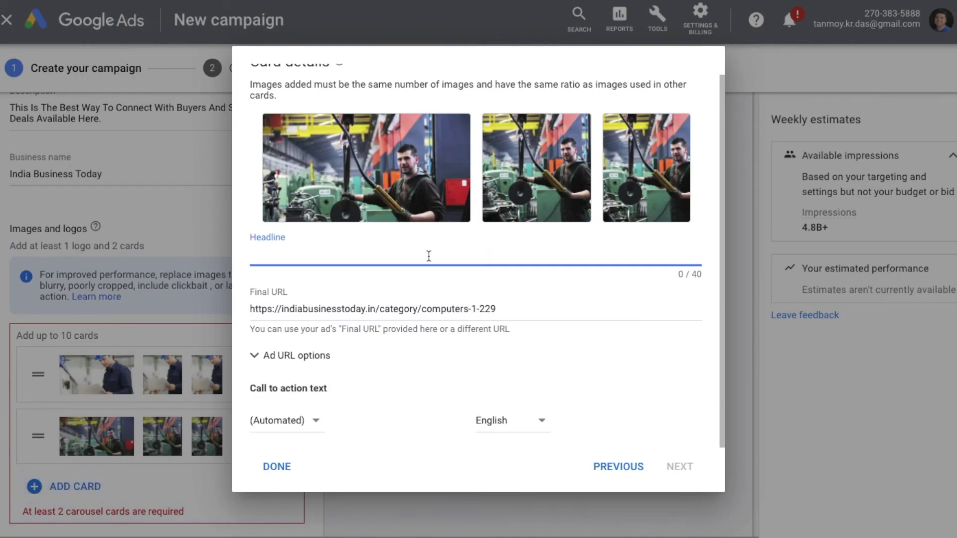
type("India Business Today")
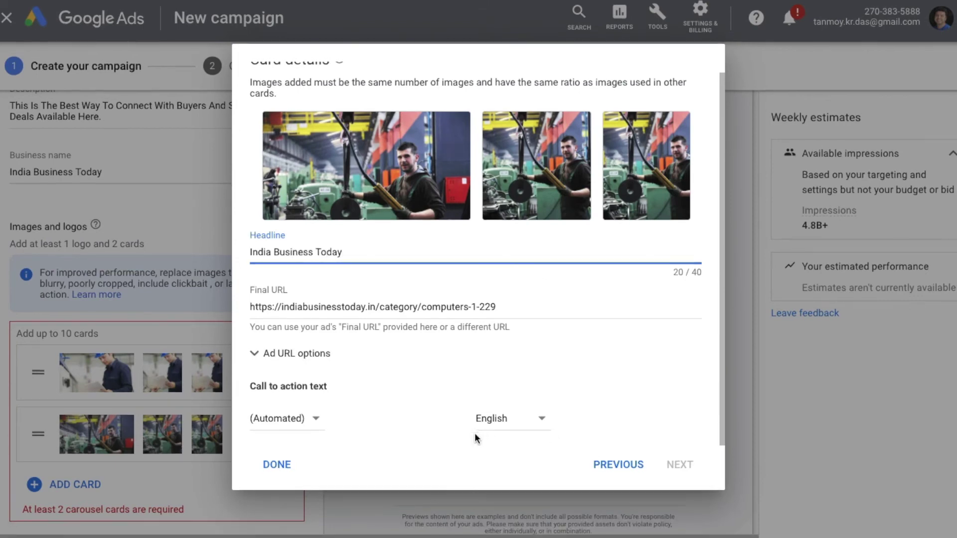
left_click(284, 465)
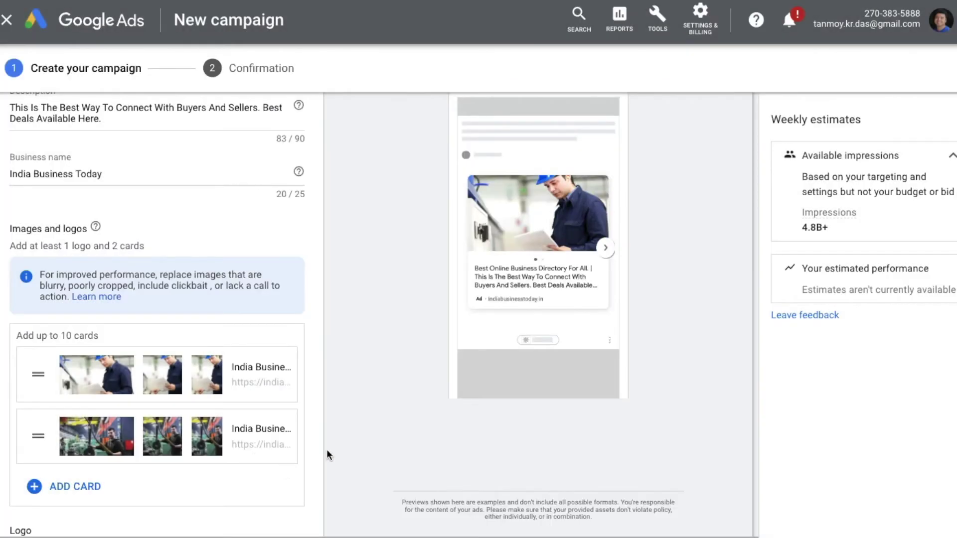
Add a third carousel card using the stock image of the industrial plant at sunset in all three ratios.
scroll(388, 447, "down", 2)
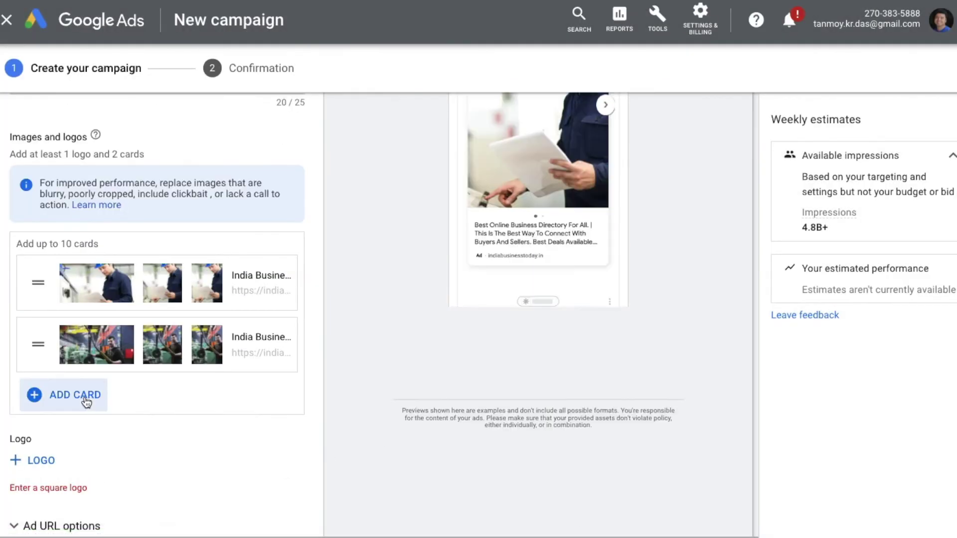
left_click(85, 396)
left_click(181, 383)
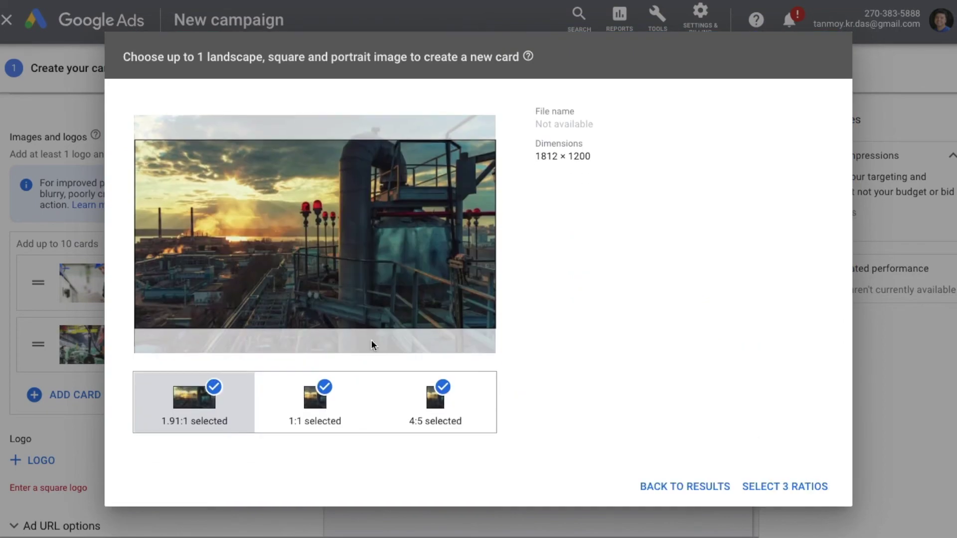
left_click(775, 484)
left_click(816, 487)
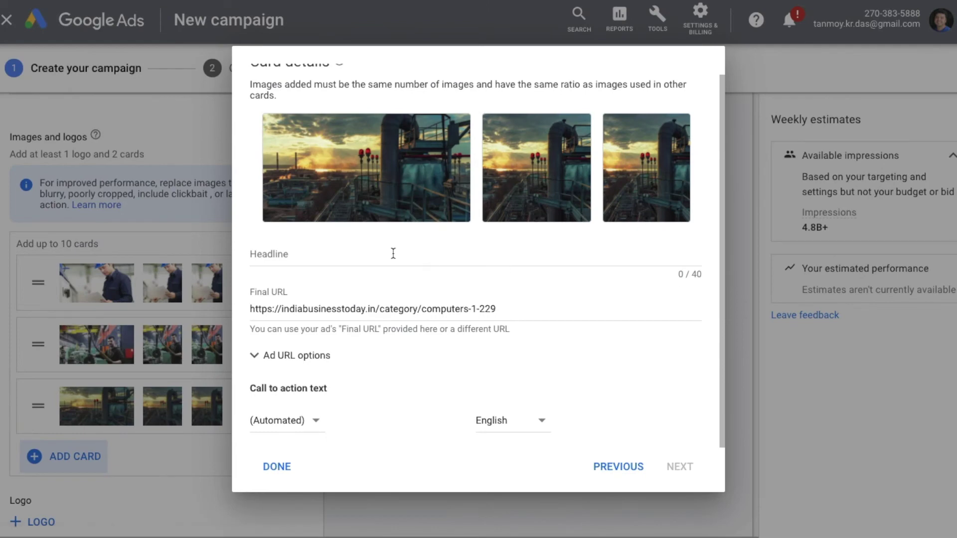
Give the third card the headline "India Business Today" and the call to action Book Now, and finish its details.
left_click(393, 254)
type("India ")
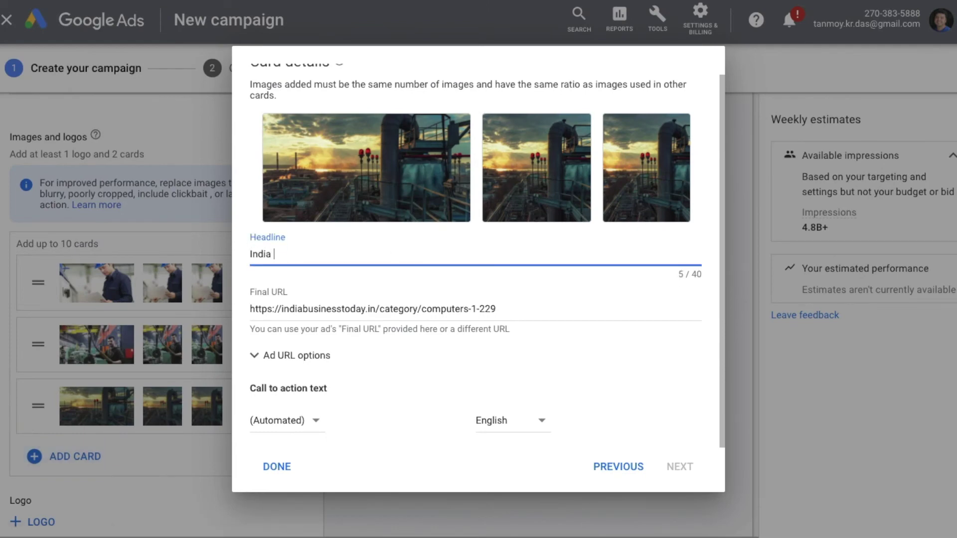
type("Business Today")
left_click(293, 420)
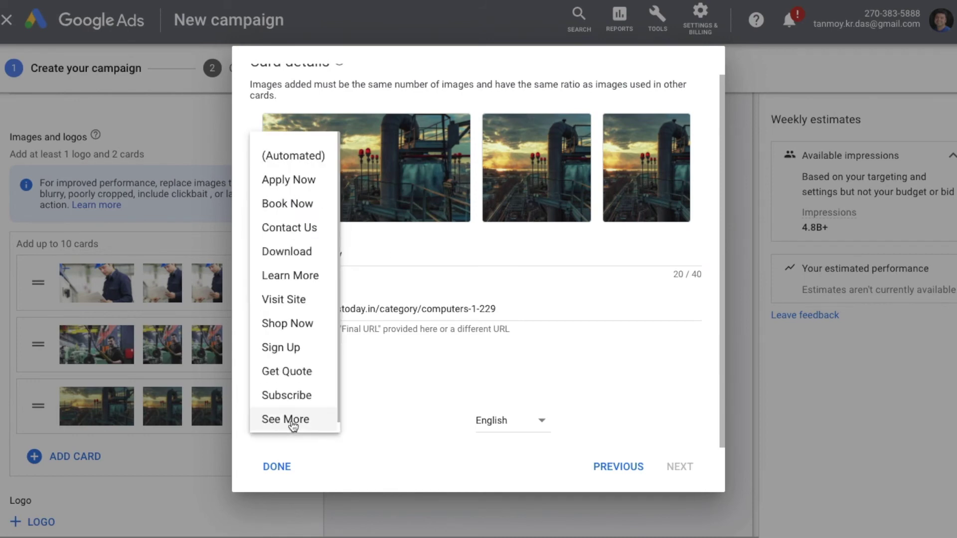
left_click(291, 204)
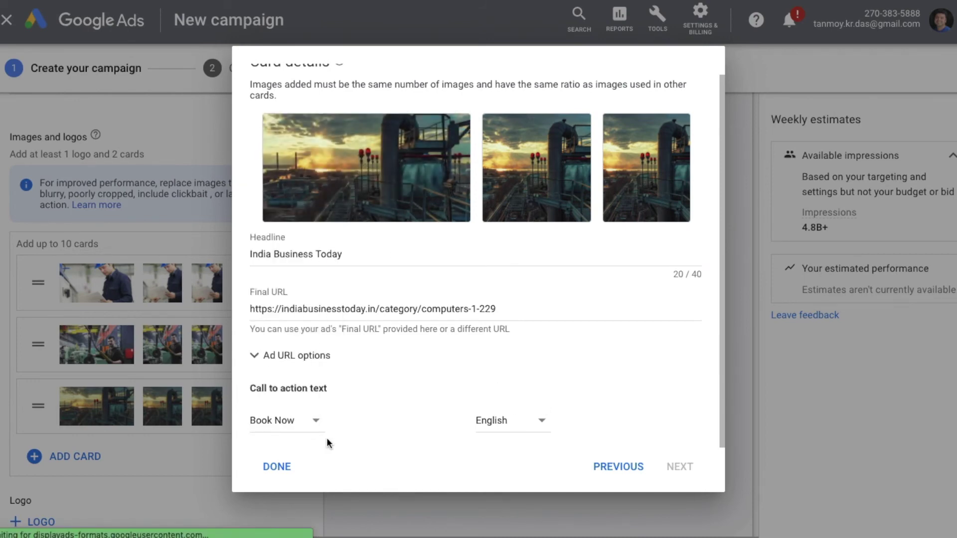
left_click(288, 467)
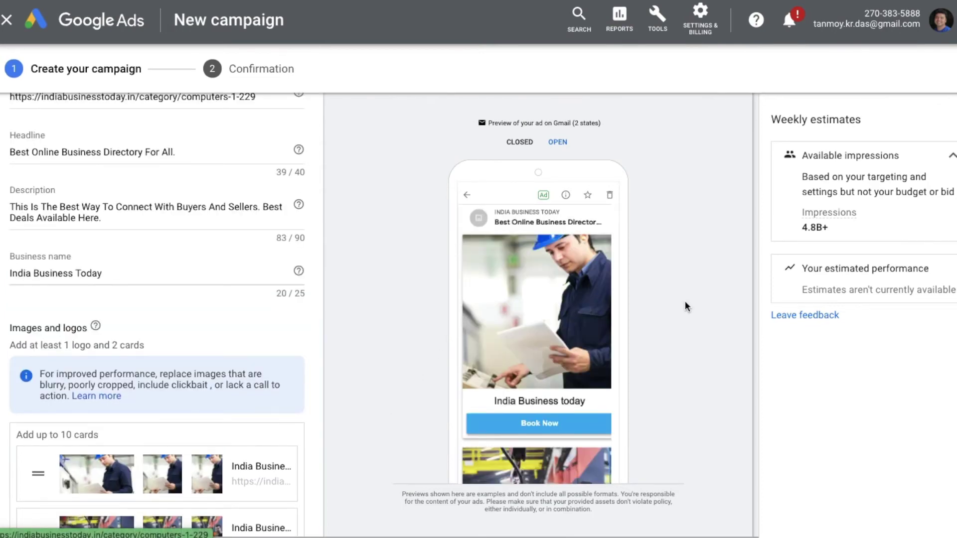
Switch the carousel ad preview to YouTube to examine how the ad looks there.
scroll(685, 306, "up", 3)
left_click(643, 176)
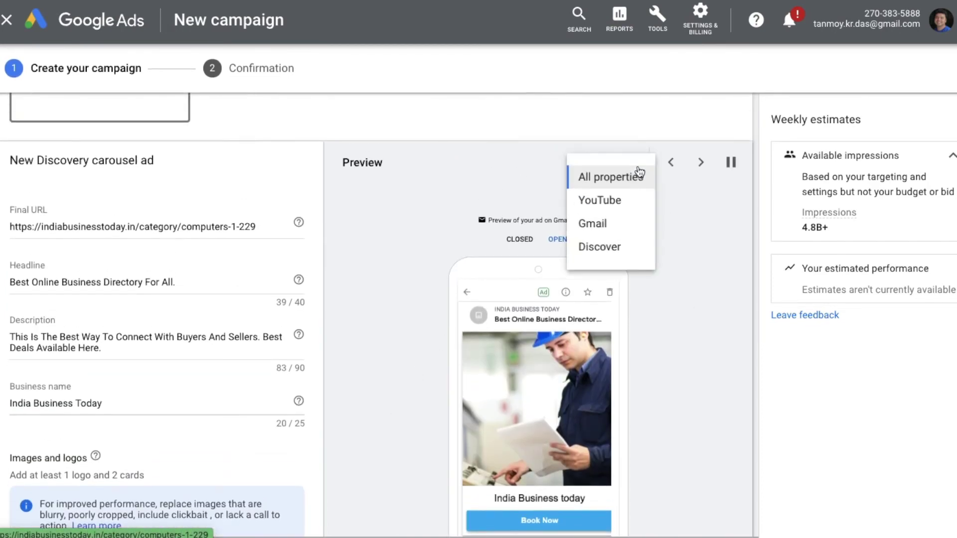
left_click(620, 199)
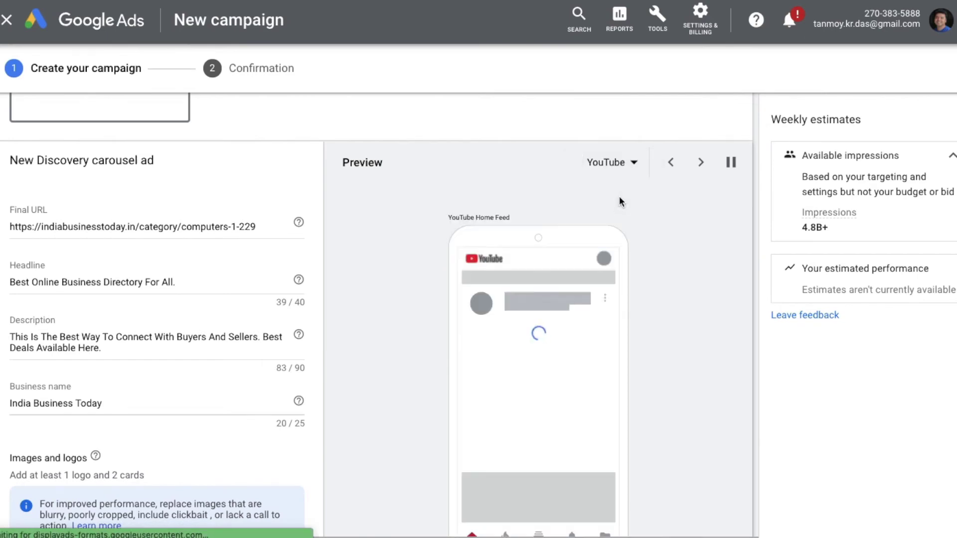
Look over the YouTube preview of the carousel ad and switch the preview to Gmail to examine it there.
scroll(671, 375, "down", 2)
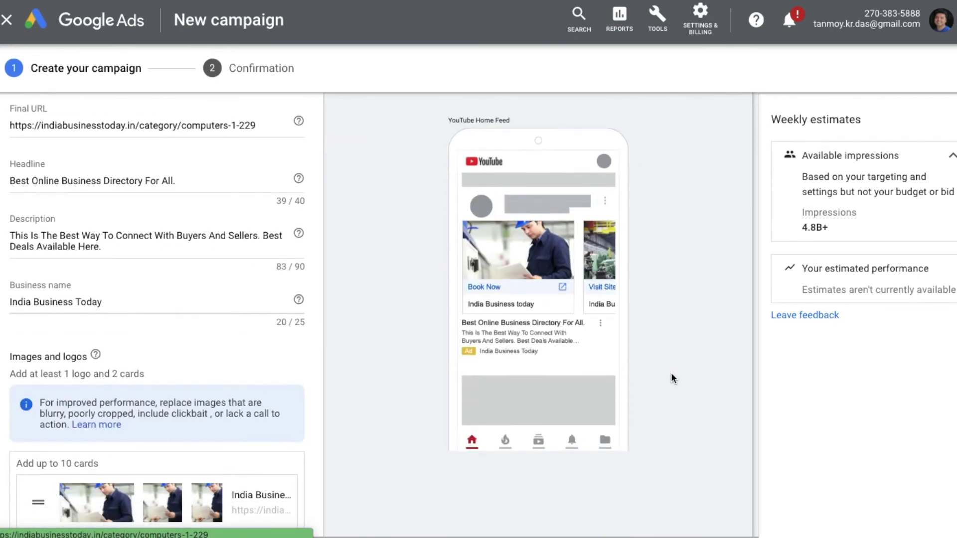
scroll(671, 375, "up", 2)
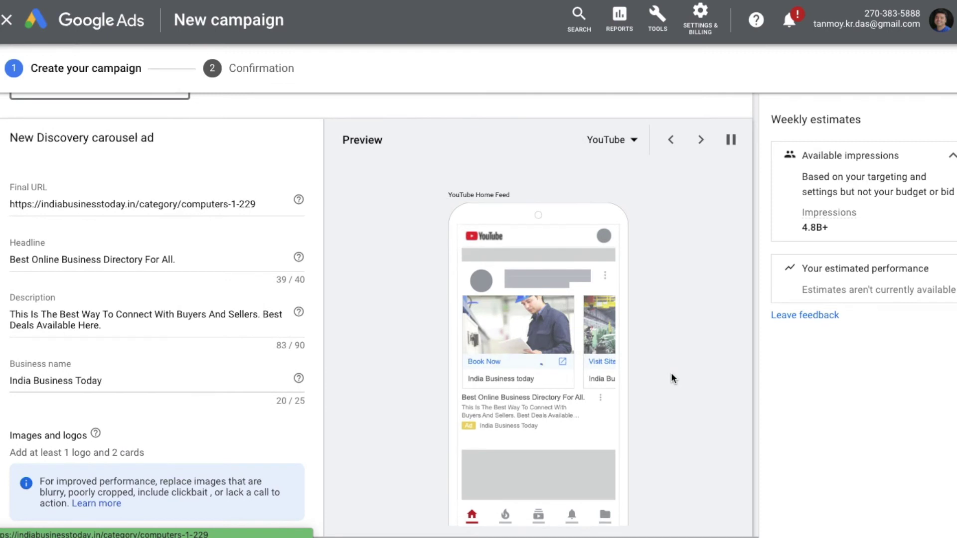
left_click(633, 142)
left_click(623, 202)
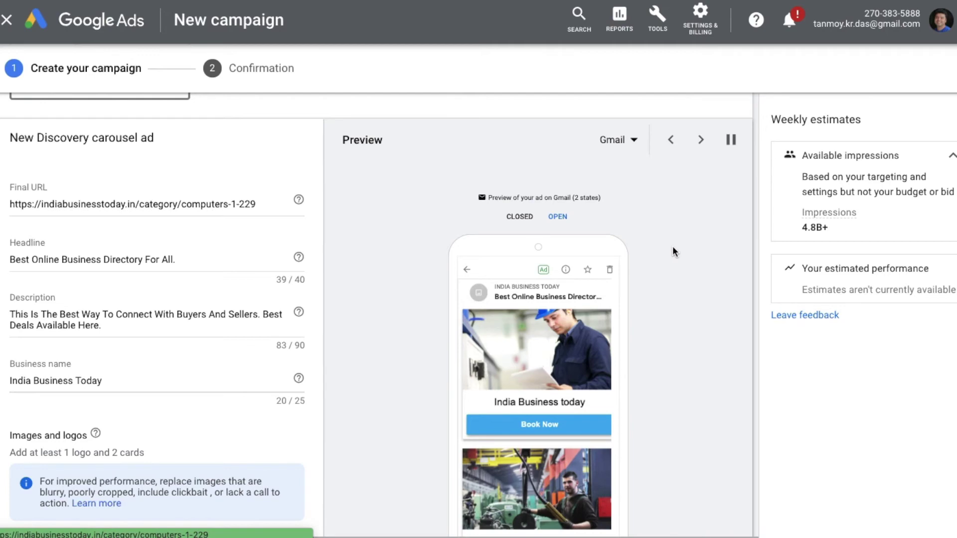
scroll(672, 246, "down", 2)
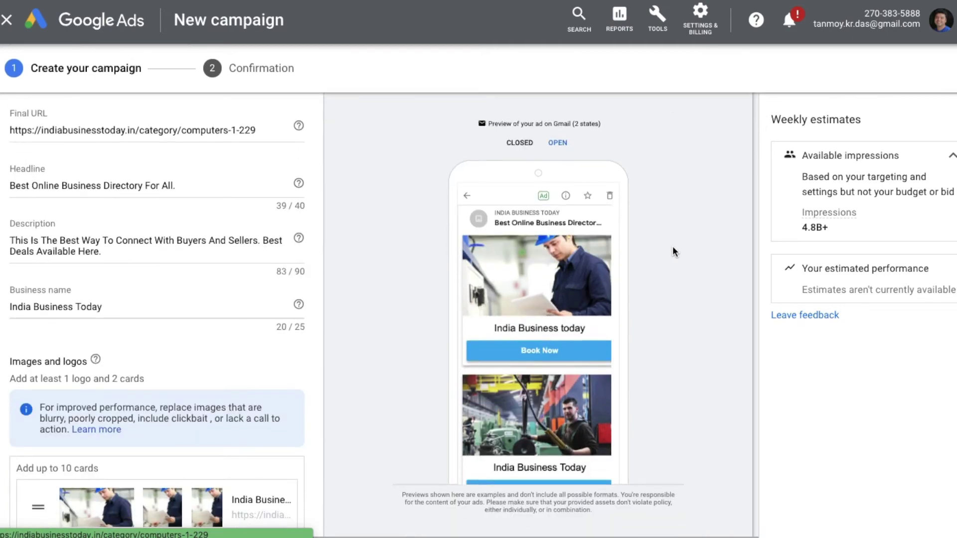
scroll(672, 247, "up", 3)
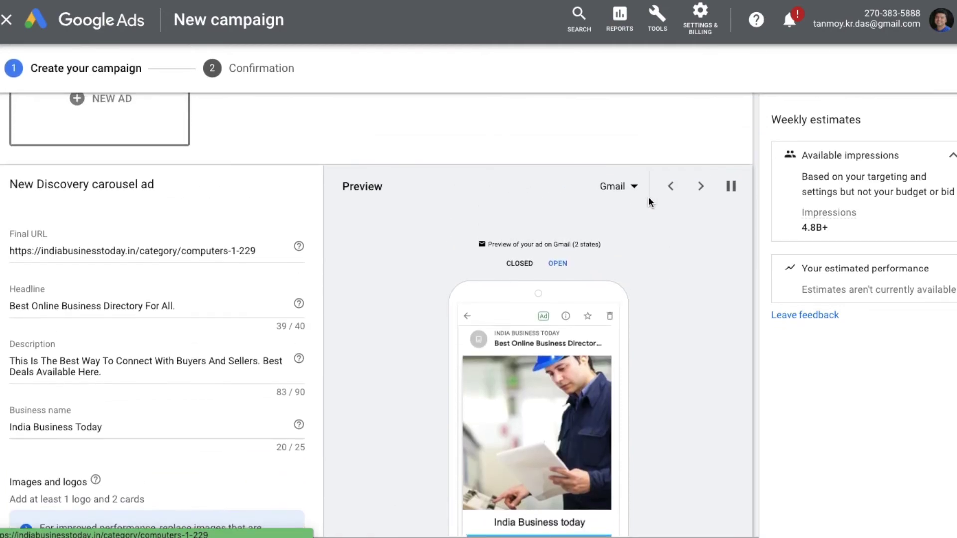
Switch the carousel ad preview to Discover and examine how the ad looks there.
left_click(630, 187)
left_click(630, 275)
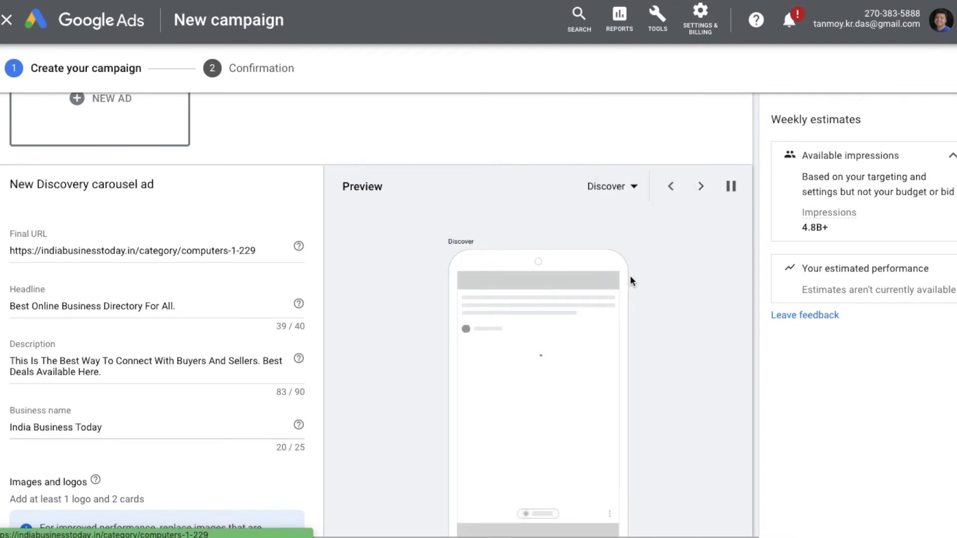
scroll(677, 332, "down", 2)
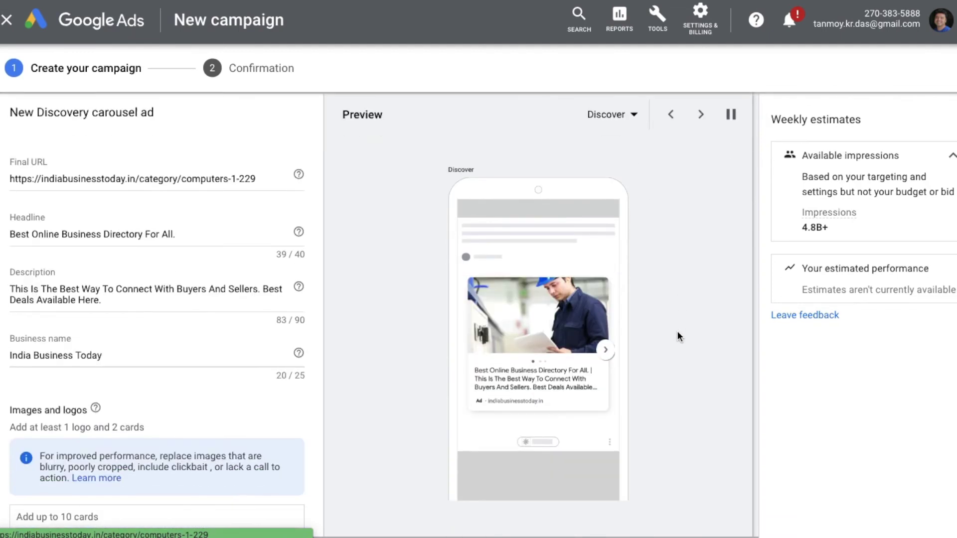
scroll(678, 332, "down", 2)
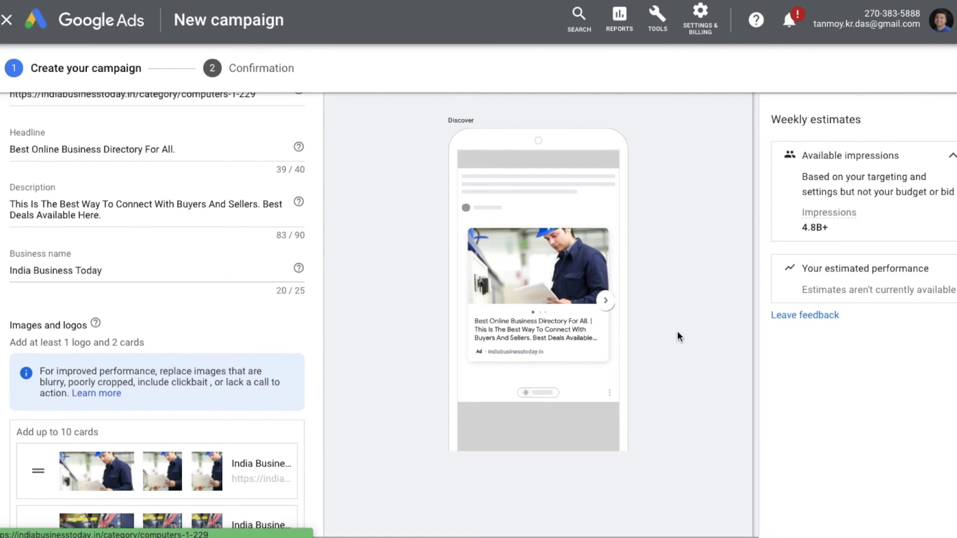
Give the ad the 500 × 500 TK Digital PPC tutorials logo from the recently used images and save it.
scroll(677, 332, "down", 5)
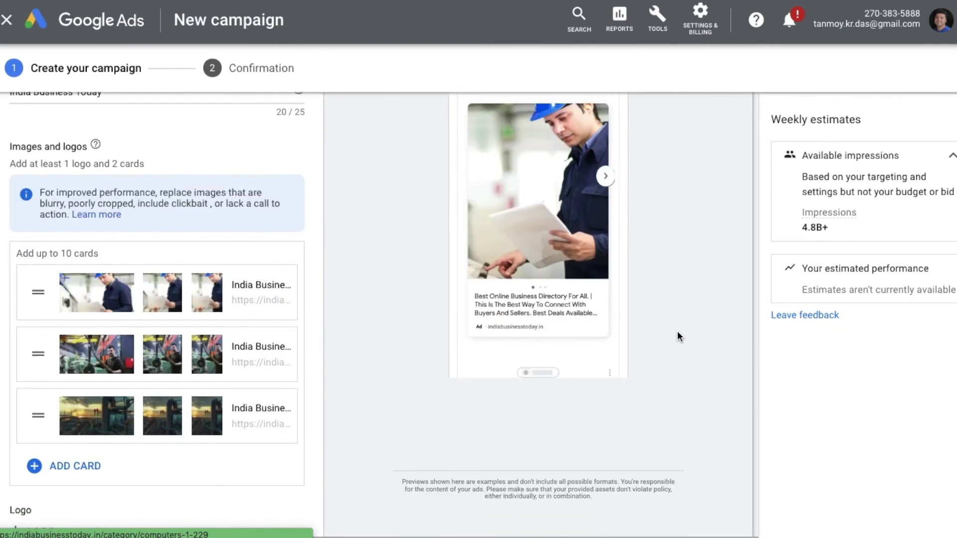
scroll(391, 454, "down", 3)
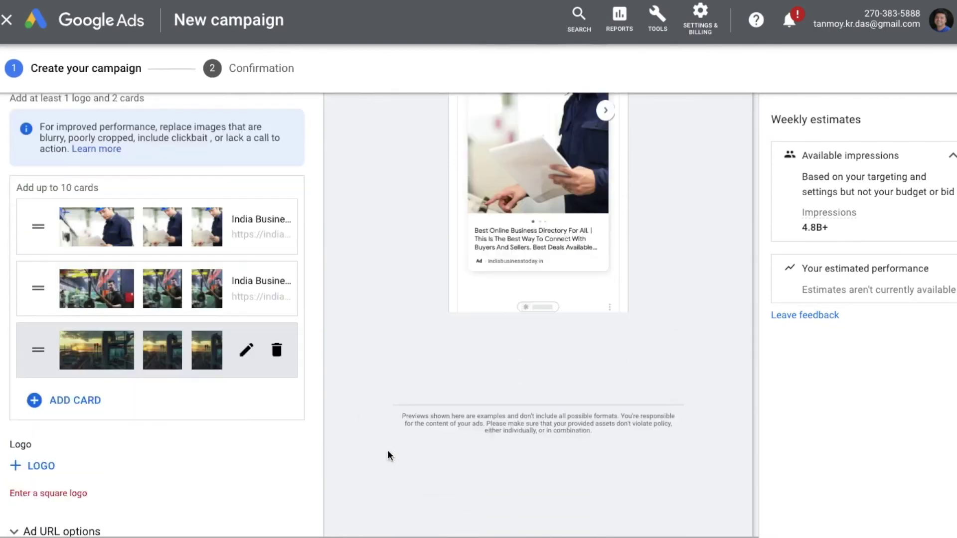
left_click(39, 427)
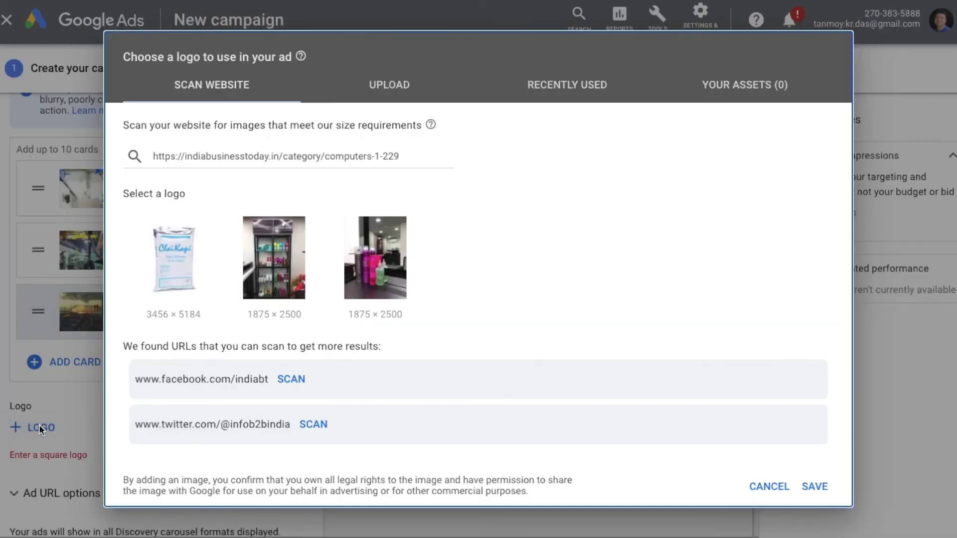
left_click(570, 94)
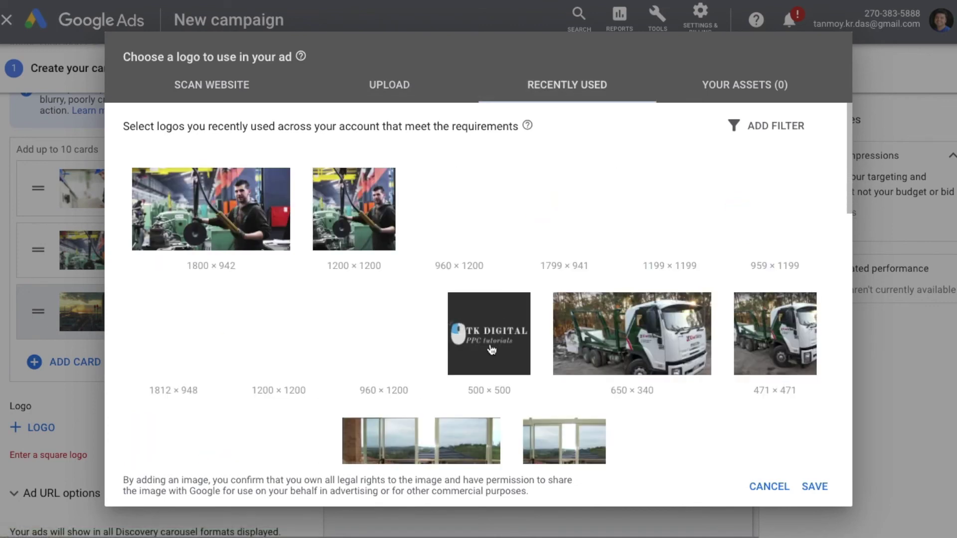
left_click(490, 348)
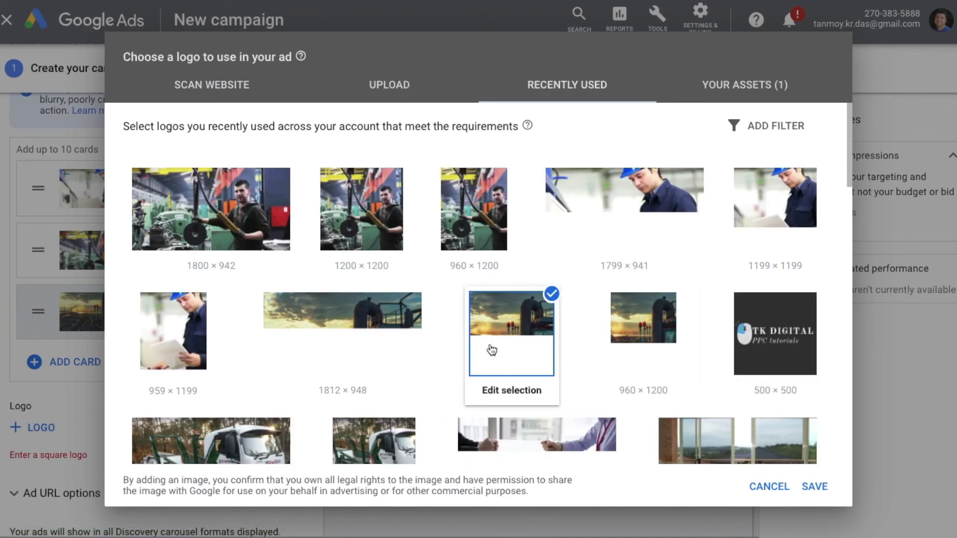
left_click(779, 354)
left_click(813, 486)
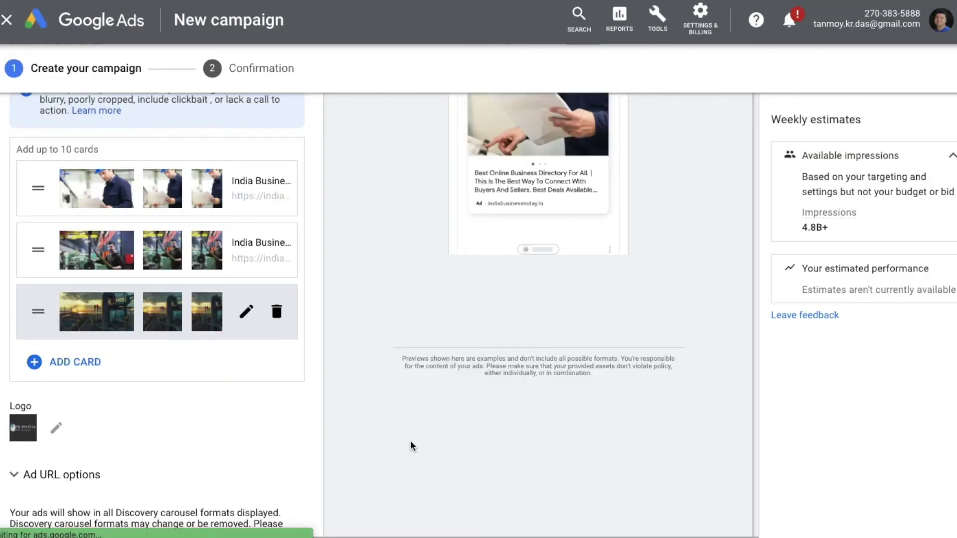
Add the finished carousel ad to the ad group and create the campaign, continuing to its page.
scroll(411, 440, "up", 2)
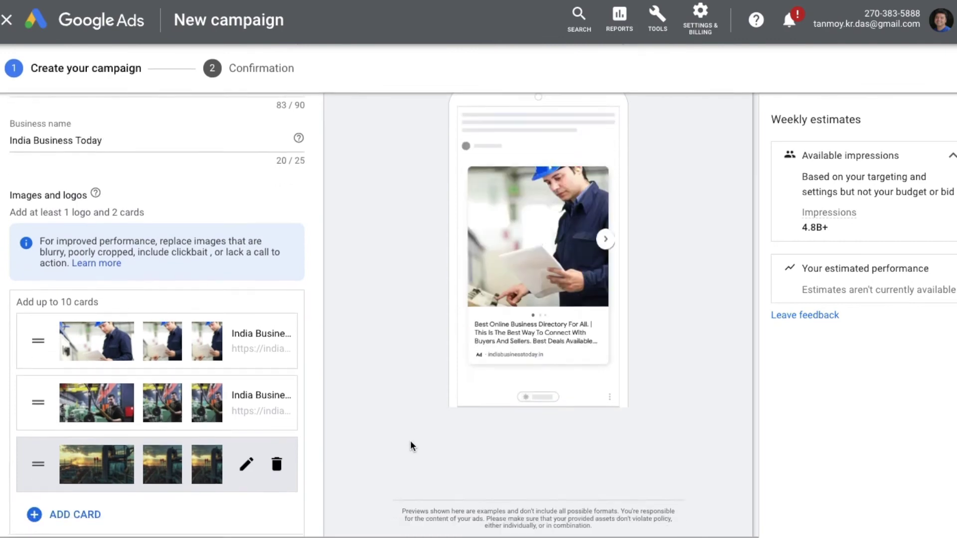
scroll(411, 441, "down", 5)
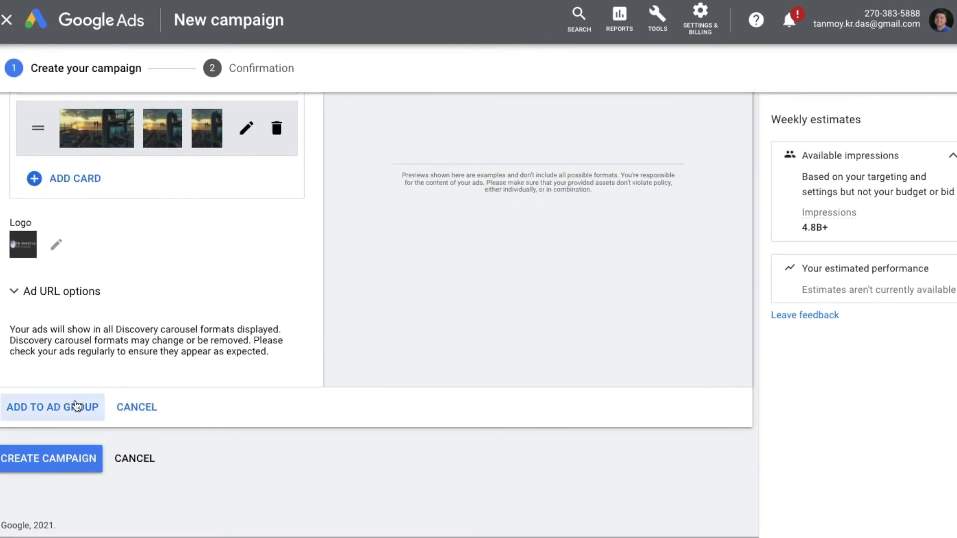
left_click(75, 405)
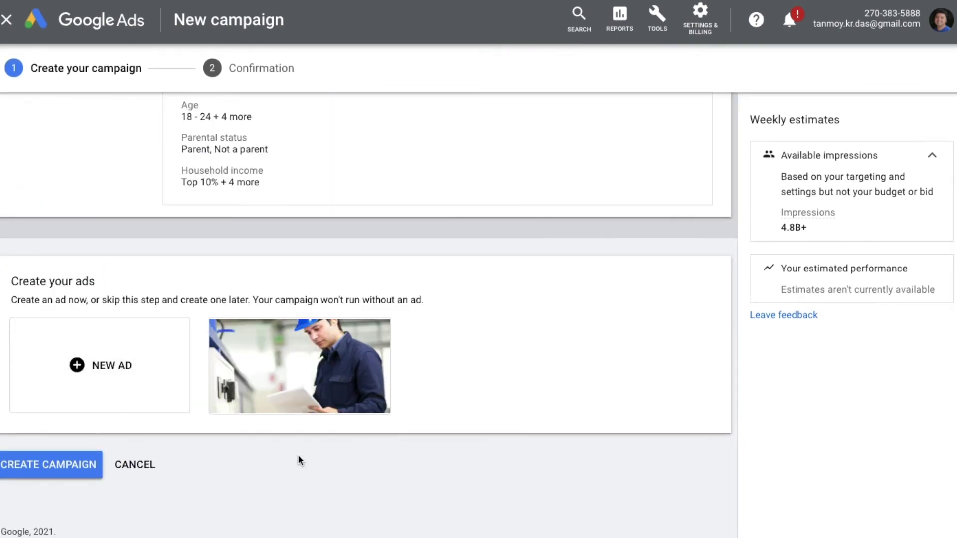
left_click(65, 465)
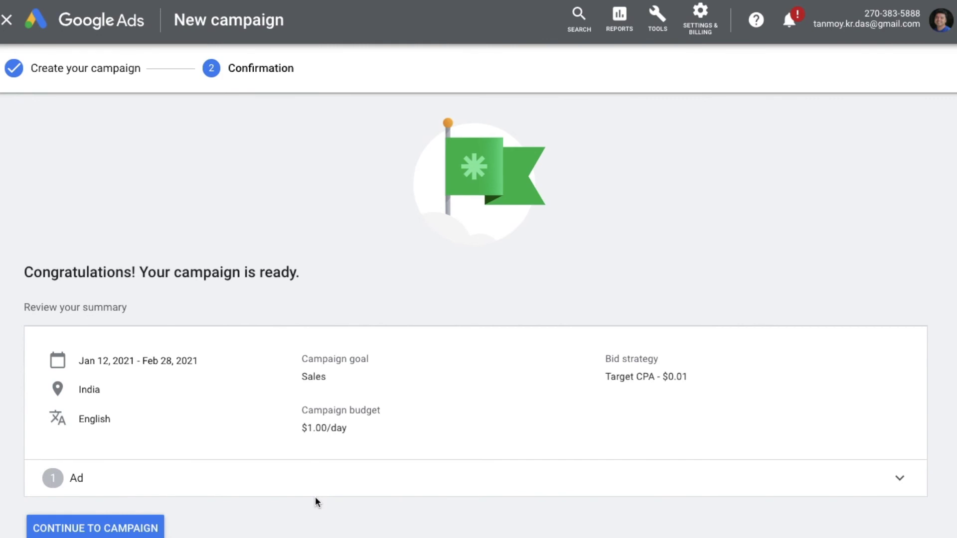
scroll(315, 497, "down", 2)
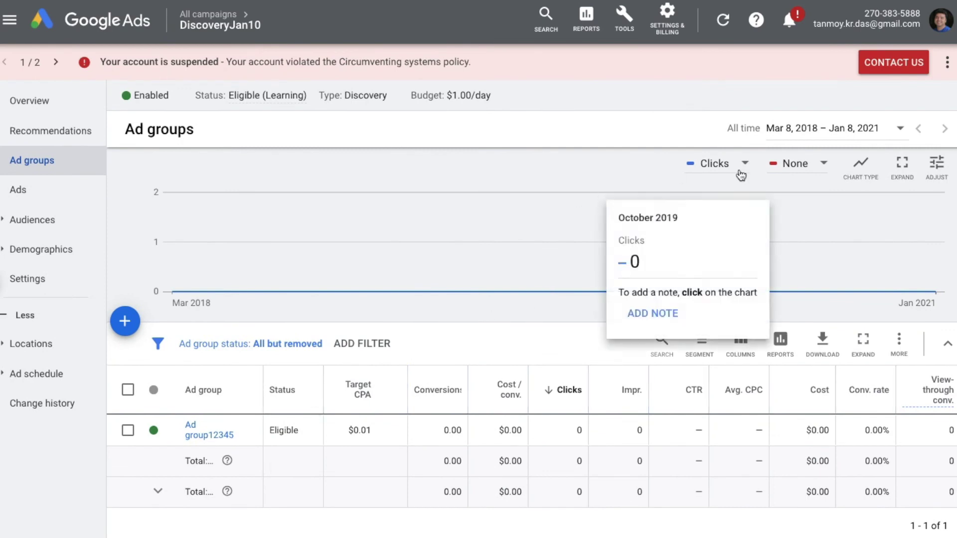
Dismiss both account notices shown above the campaign's ad groups.
left_click(946, 63)
left_click(928, 68)
left_click(946, 65)
left_click(932, 66)
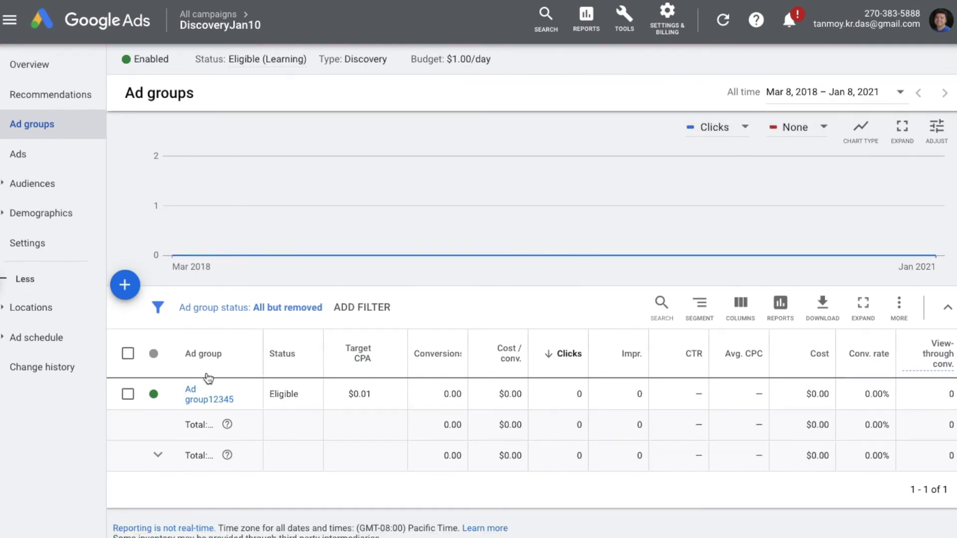
Open the ads of Ad group12345 and highlight the carousel ad's status.
left_click(198, 399)
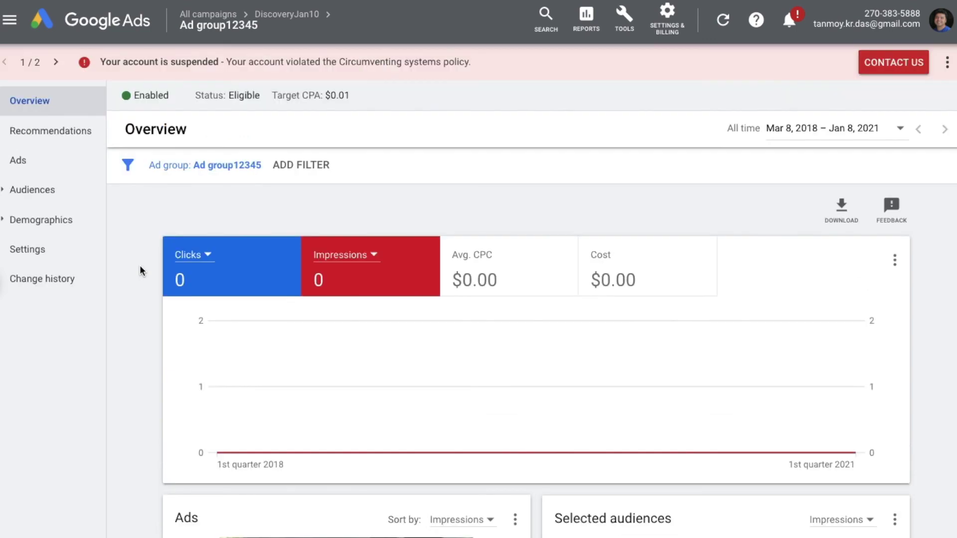
left_click(40, 160)
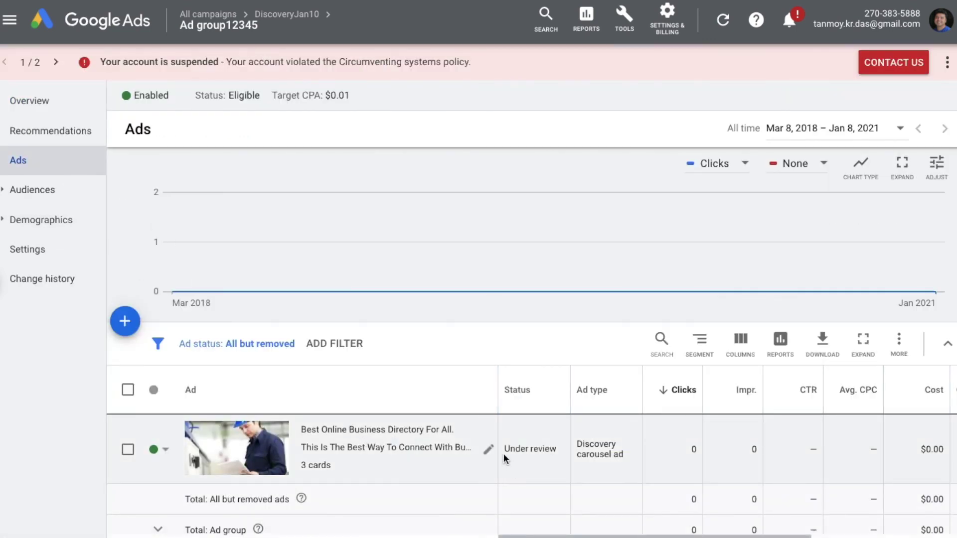
left_click_drag(505, 450, 556, 450)
Open the carousel ad's preview for all properties, examine its Gmail and Discover versions, and close it.
left_click(231, 440)
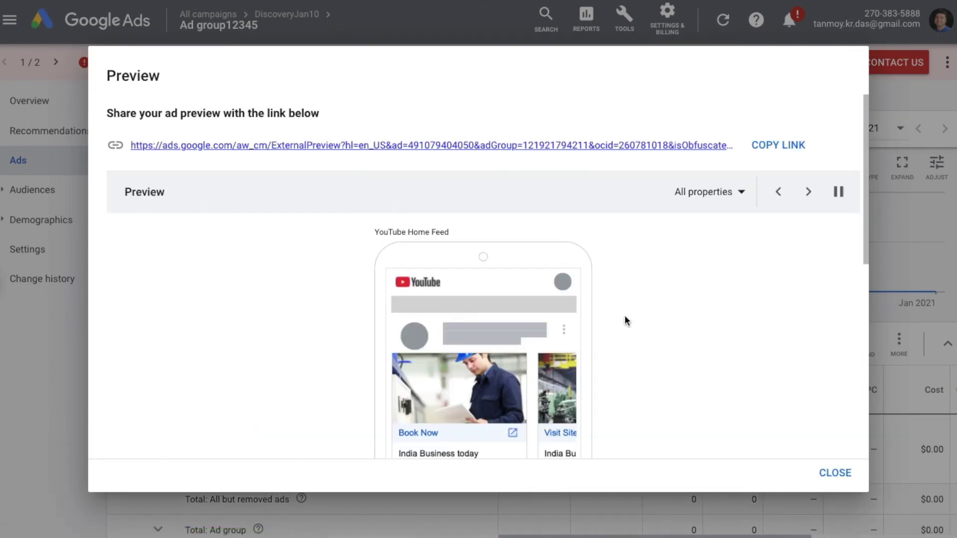
scroll(610, 406, "down", 3)
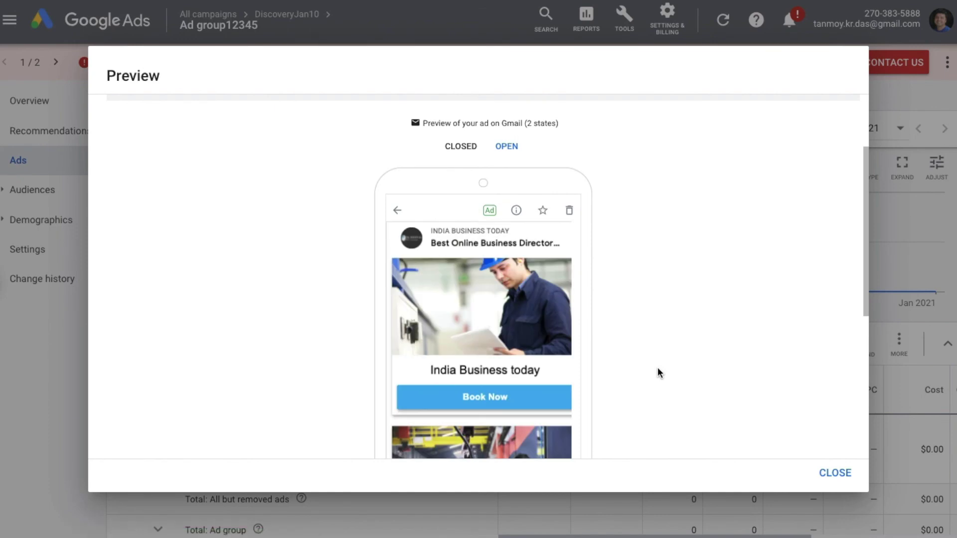
scroll(658, 370, "down", 3)
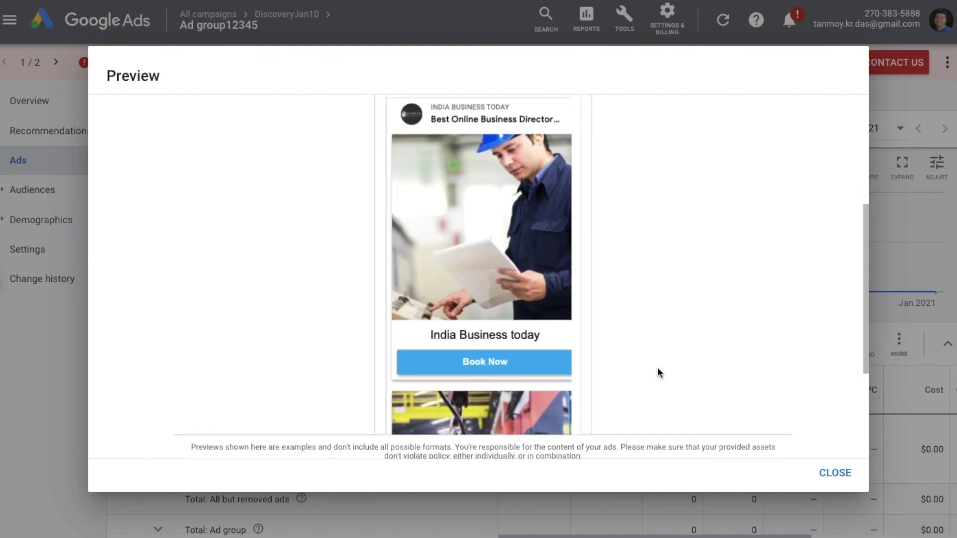
scroll(658, 373, "up", 4)
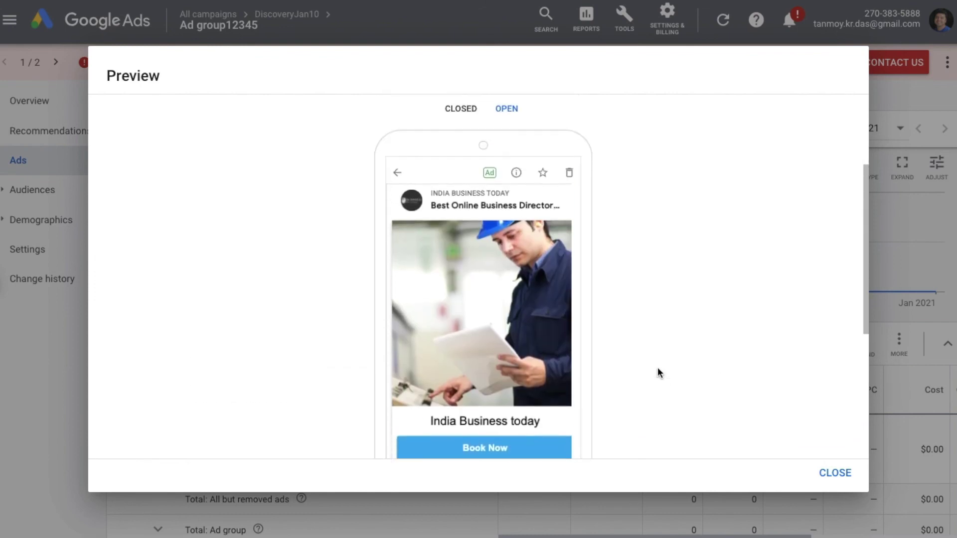
scroll(658, 371, "up", 1)
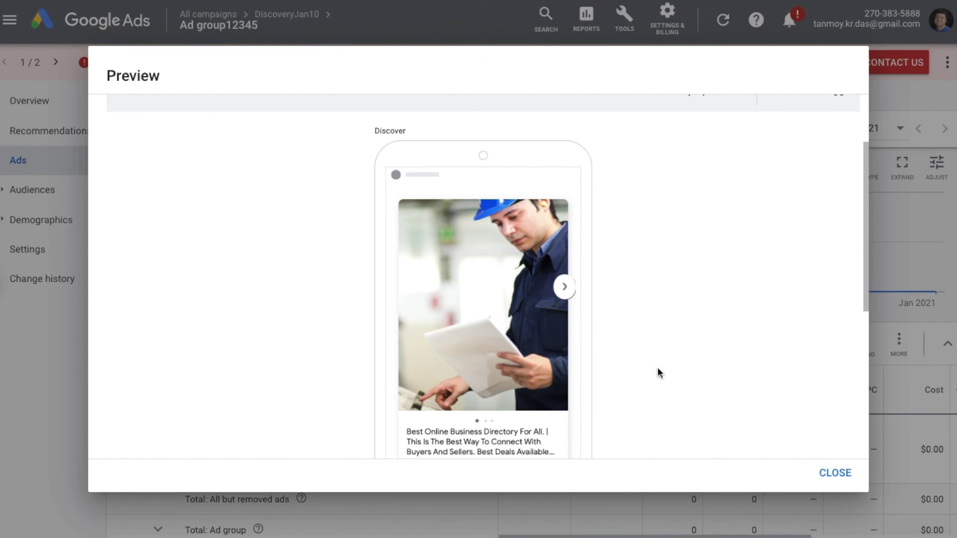
scroll(657, 373, "down", 1)
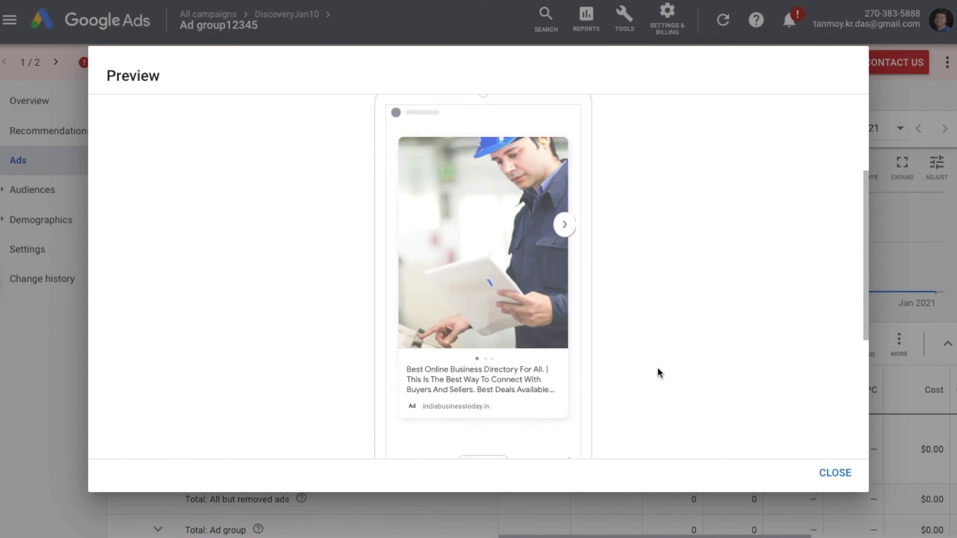
scroll(657, 373, "up", 2)
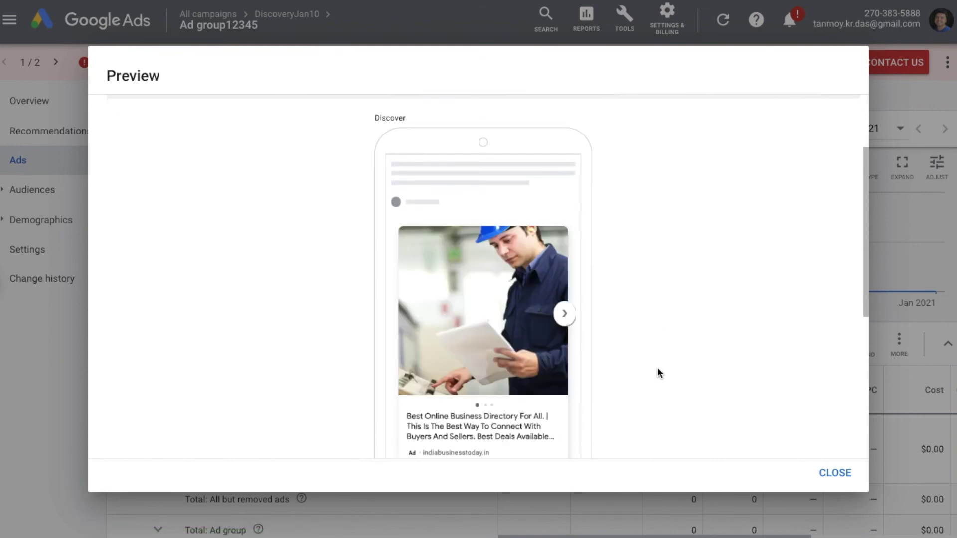
left_click(839, 473)
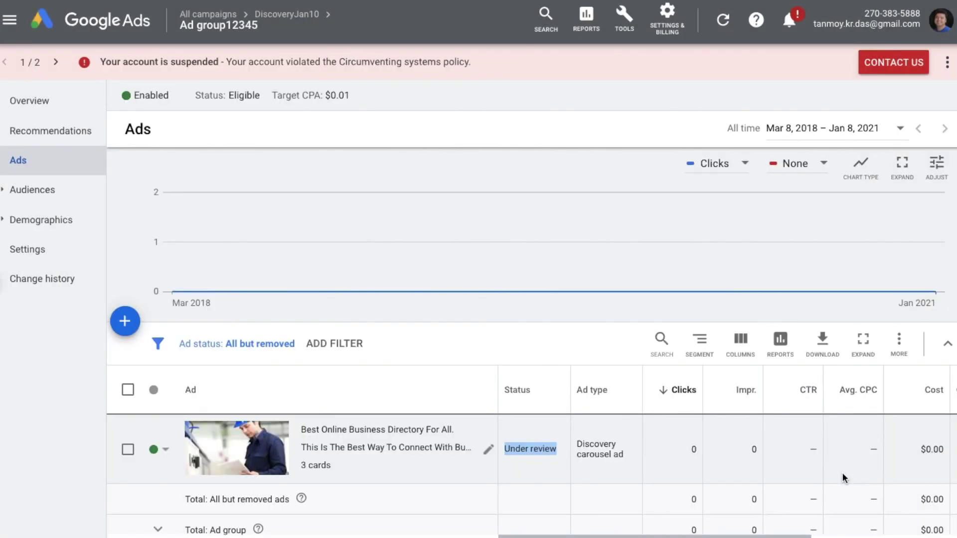